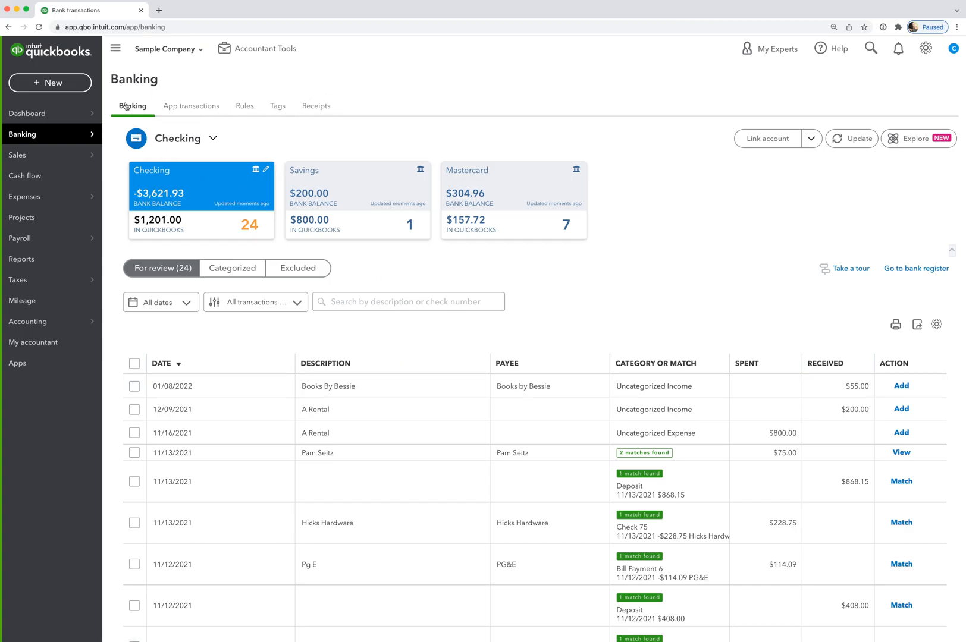
Step: Look through the App transactions, Rules, Tags and Receipts pages, and return to the bank transactions
{"action": "left_click", "coordinate": [187, 109]}
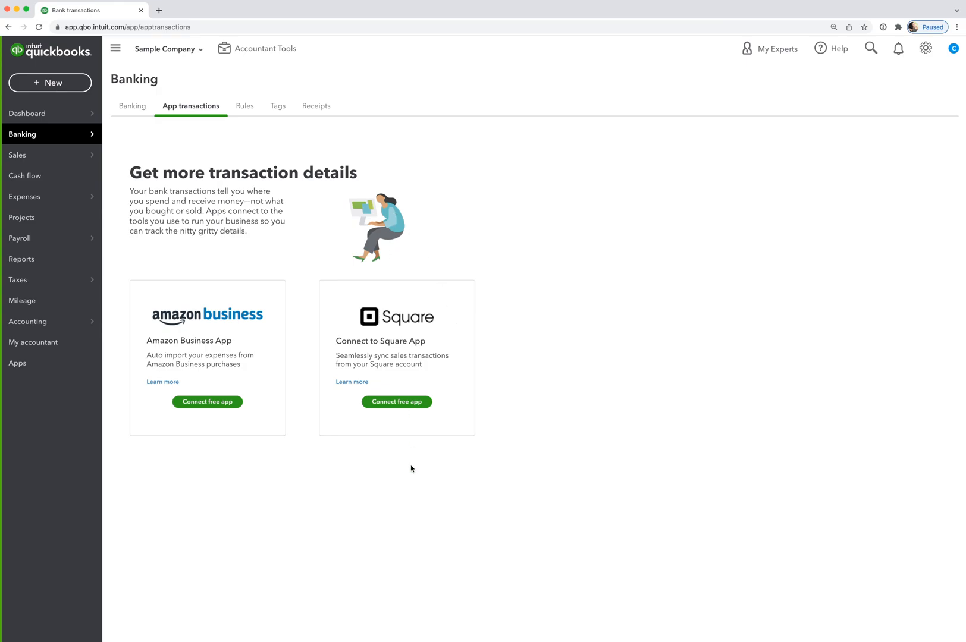
{"action": "left_click", "coordinate": [244, 107]}
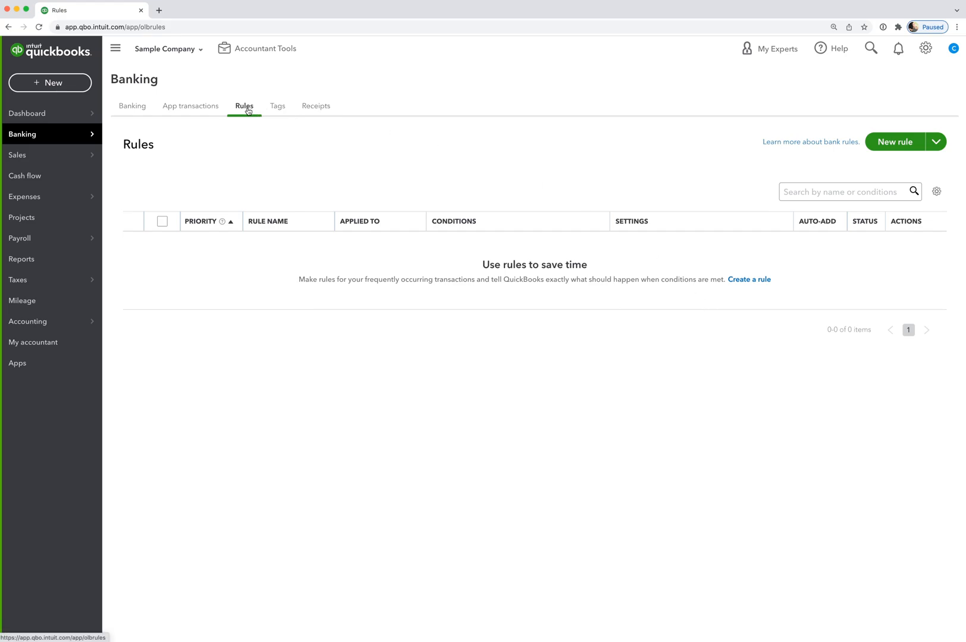
{"action": "left_click", "coordinate": [283, 105]}
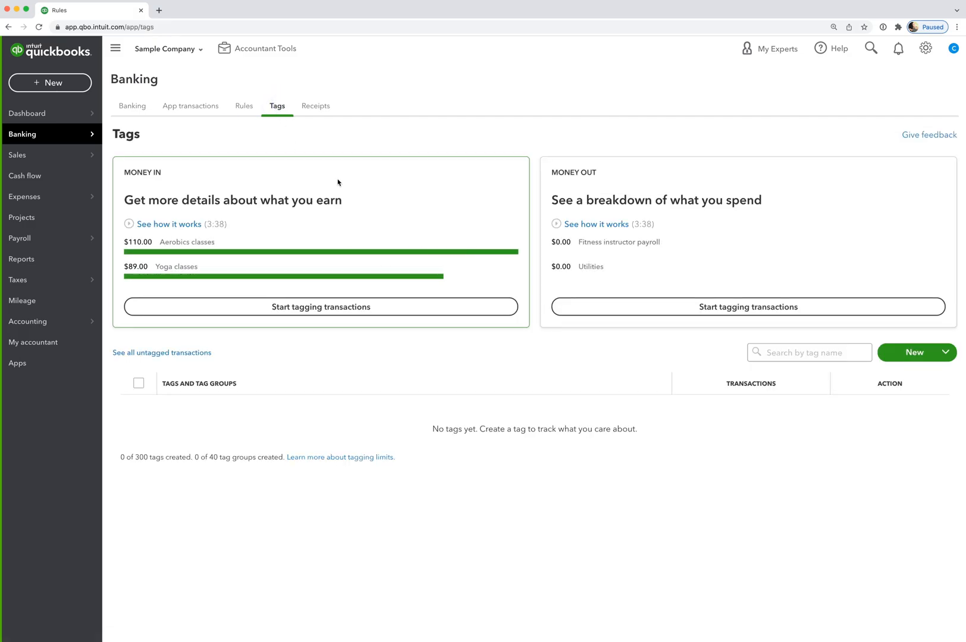
{"action": "left_click", "coordinate": [322, 106]}
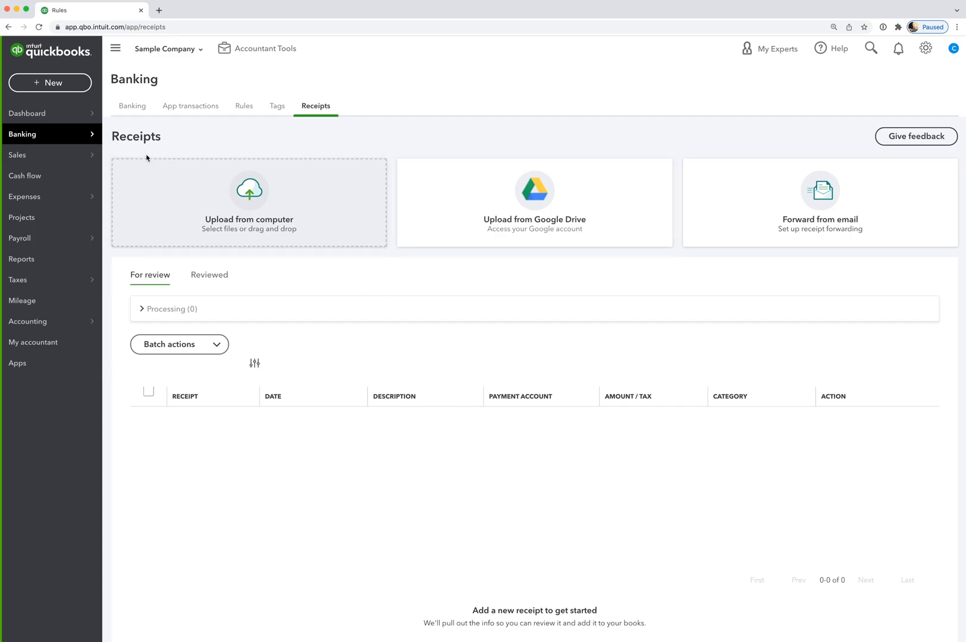
{"action": "left_click", "coordinate": [132, 105]}
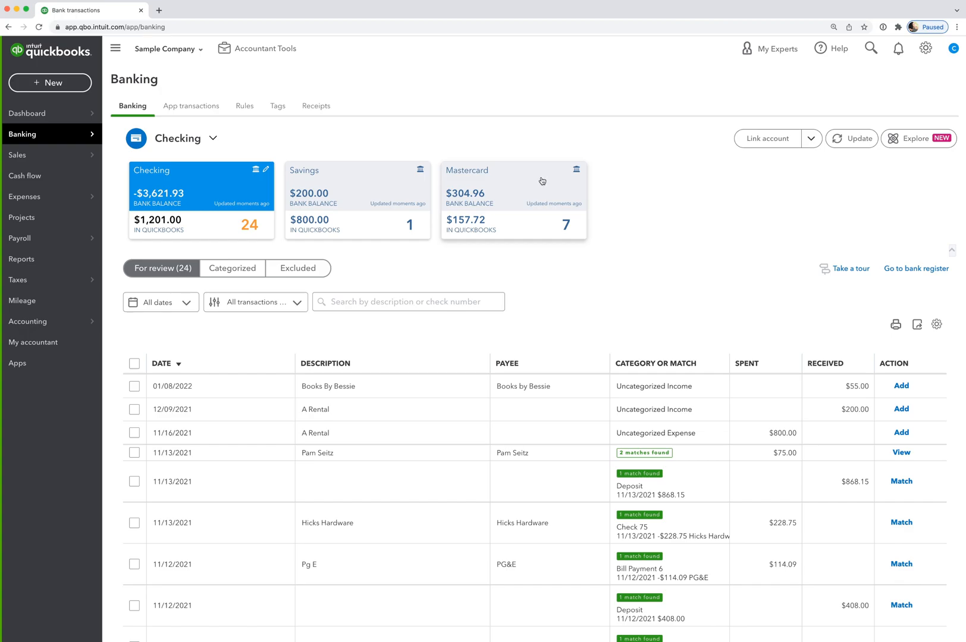
Step: View the list of linked bank accounts and the Checking account's info, leaving both without changes
{"action": "left_click", "coordinate": [212, 138]}
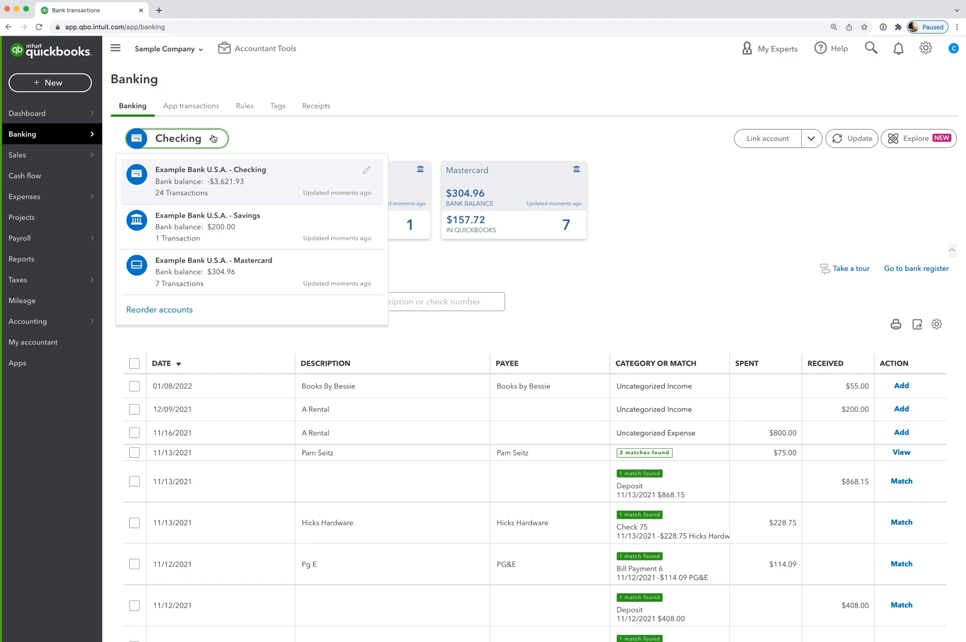
{"action": "left_click", "coordinate": [315, 136]}
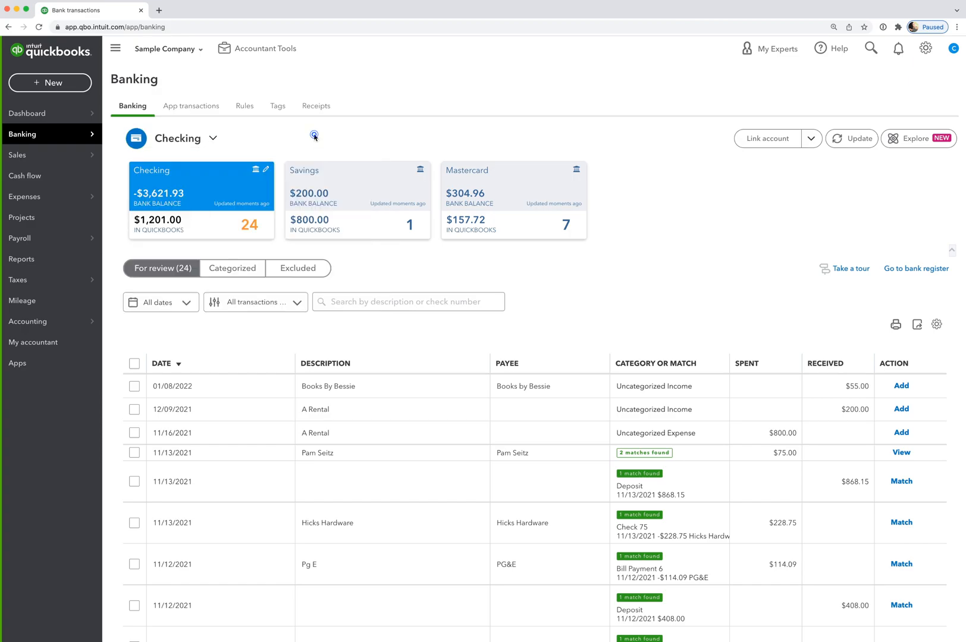
{"action": "left_click", "coordinate": [267, 170]}
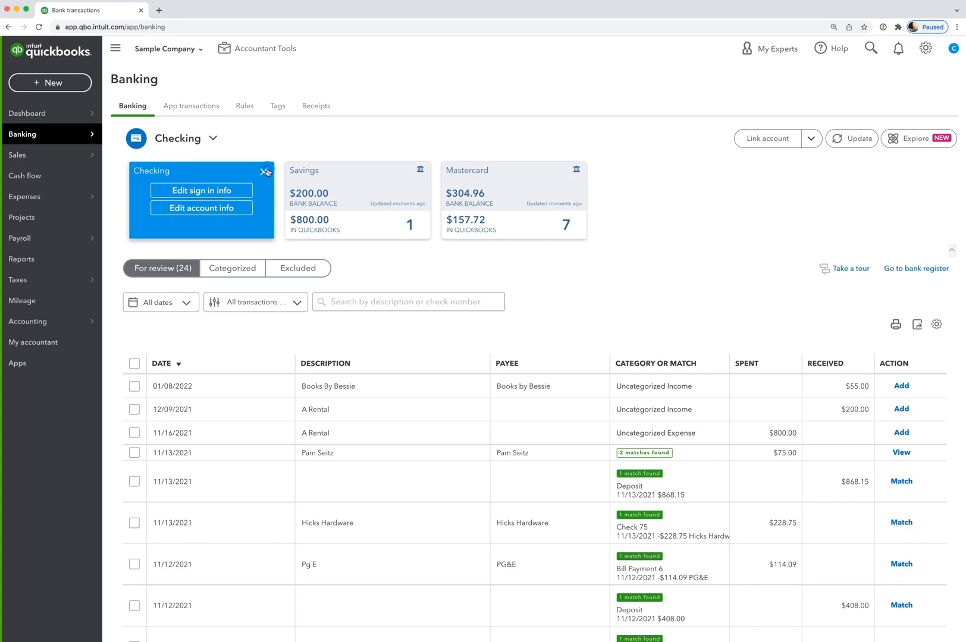
{"action": "left_click", "coordinate": [224, 210]}
{"action": "left_click", "coordinate": [539, 254]}
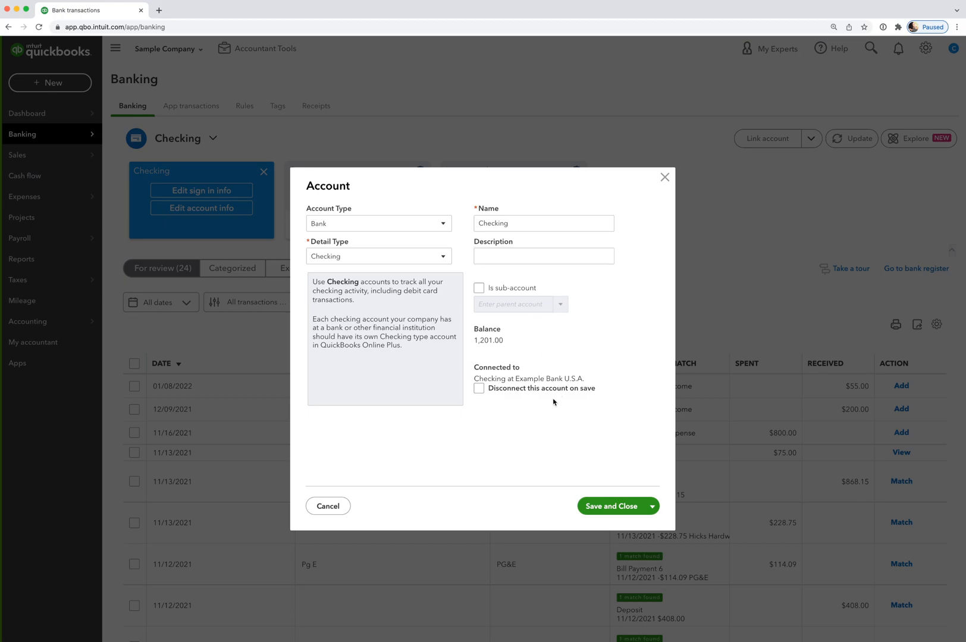
{"action": "left_click", "coordinate": [665, 178]}
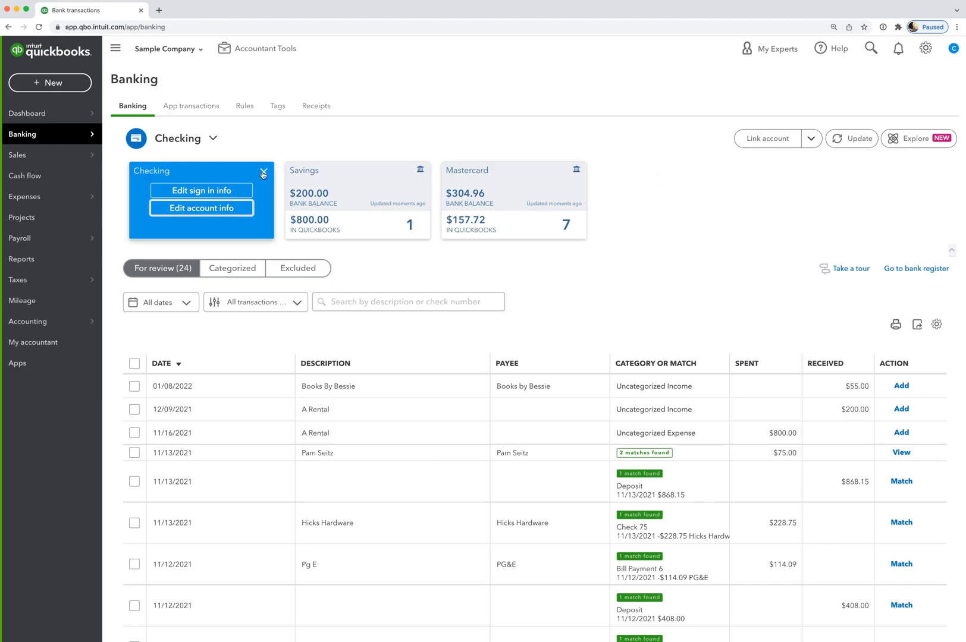
{"action": "left_click", "coordinate": [263, 173]}
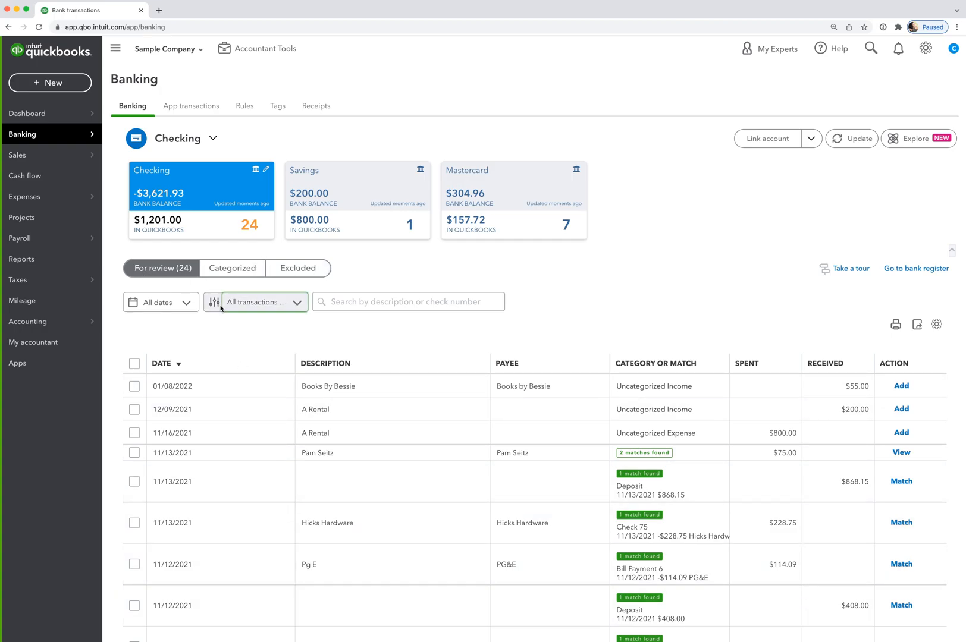
Step: Match the 11/13/2021 deposit of $868.15 to its found record and view it among the categorized transactions
{"action": "left_click", "coordinate": [229, 270]}
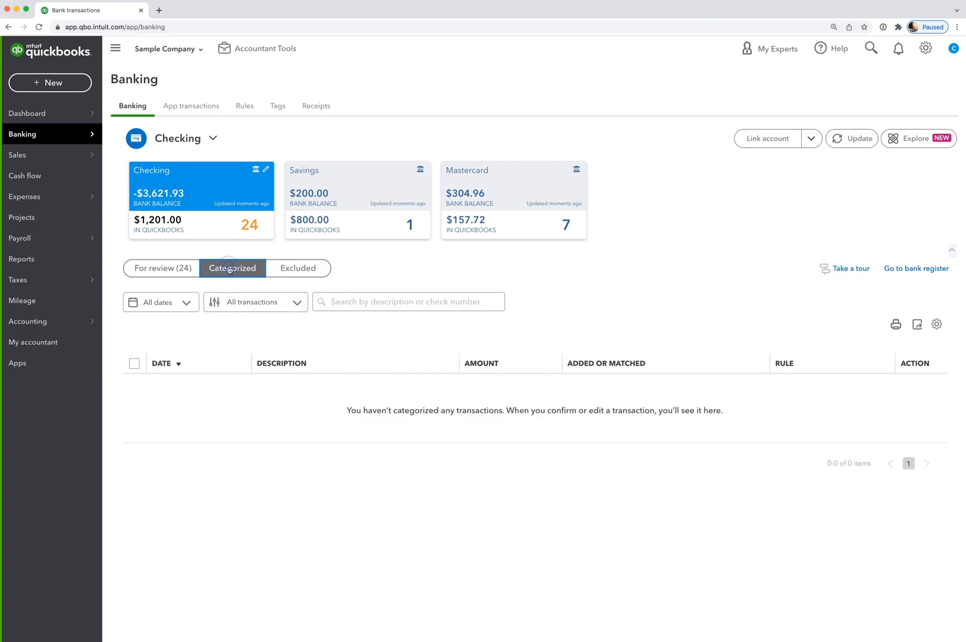
{"action": "left_click", "coordinate": [178, 269]}
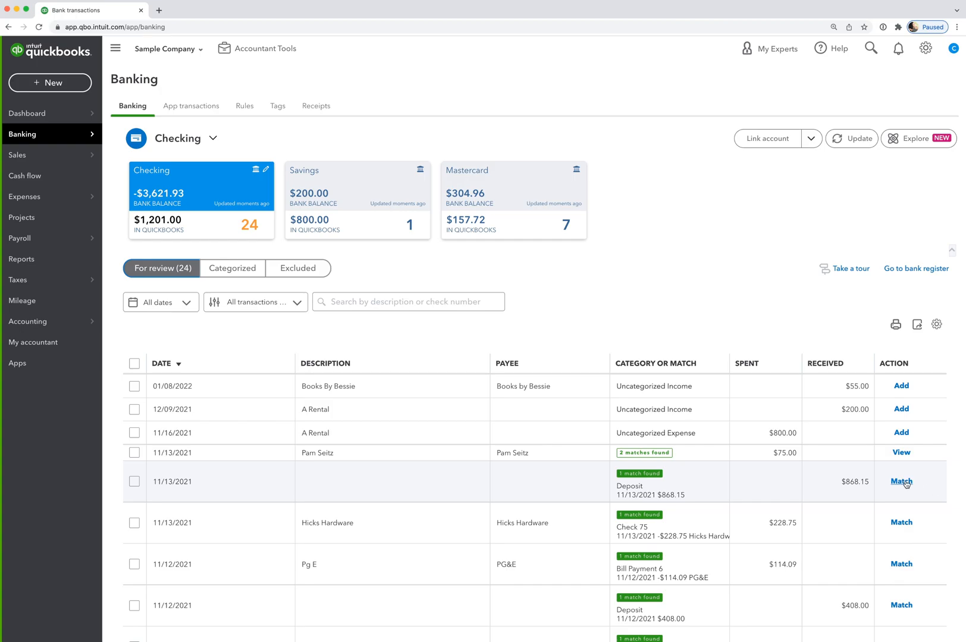
{"action": "left_click", "coordinate": [901, 482]}
{"action": "left_click", "coordinate": [254, 273]}
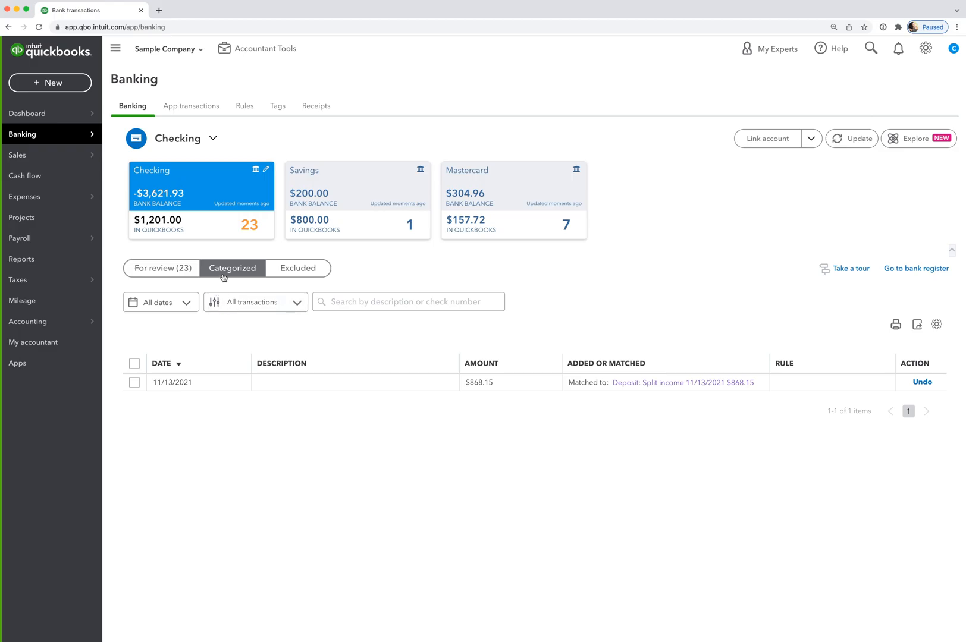
Step: Exclude the 11/16/2021 A Rental expense of $800.00 from review and view it among the excluded transactions
{"action": "left_click", "coordinate": [298, 268]}
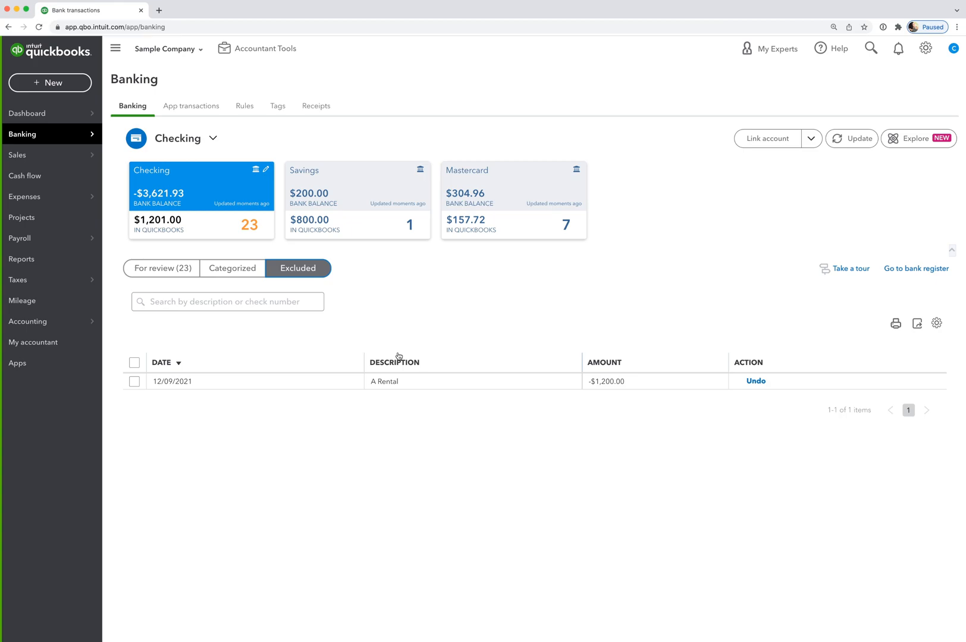
{"action": "left_click", "coordinate": [149, 275]}
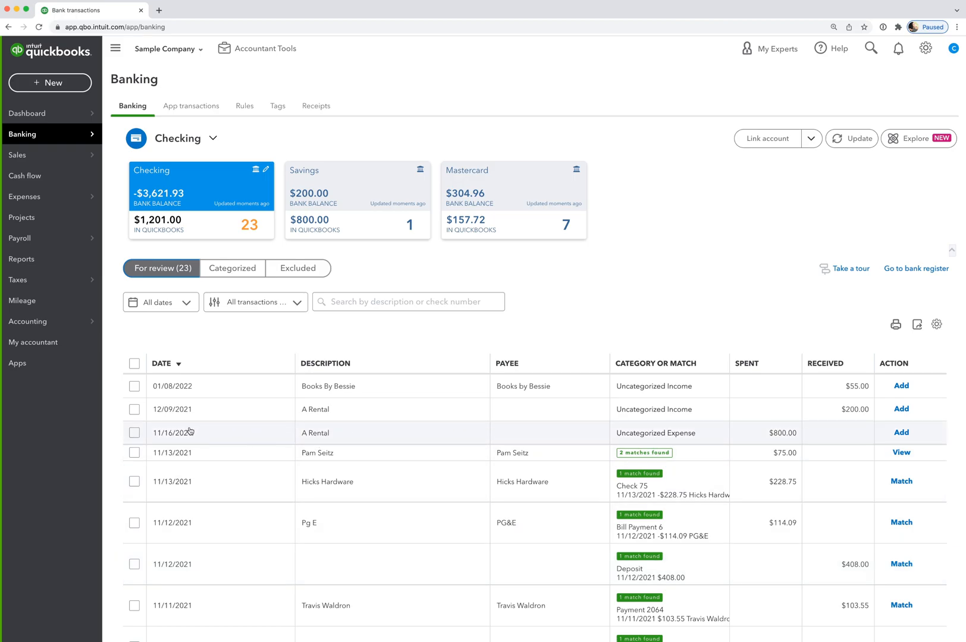
{"action": "left_click", "coordinate": [133, 433]}
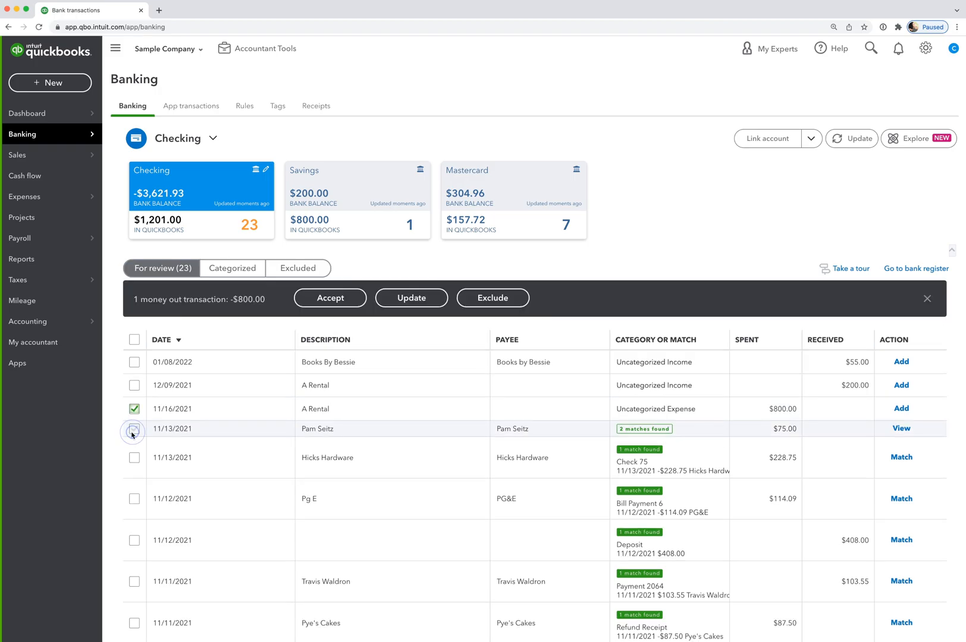
{"action": "left_click", "coordinate": [476, 299]}
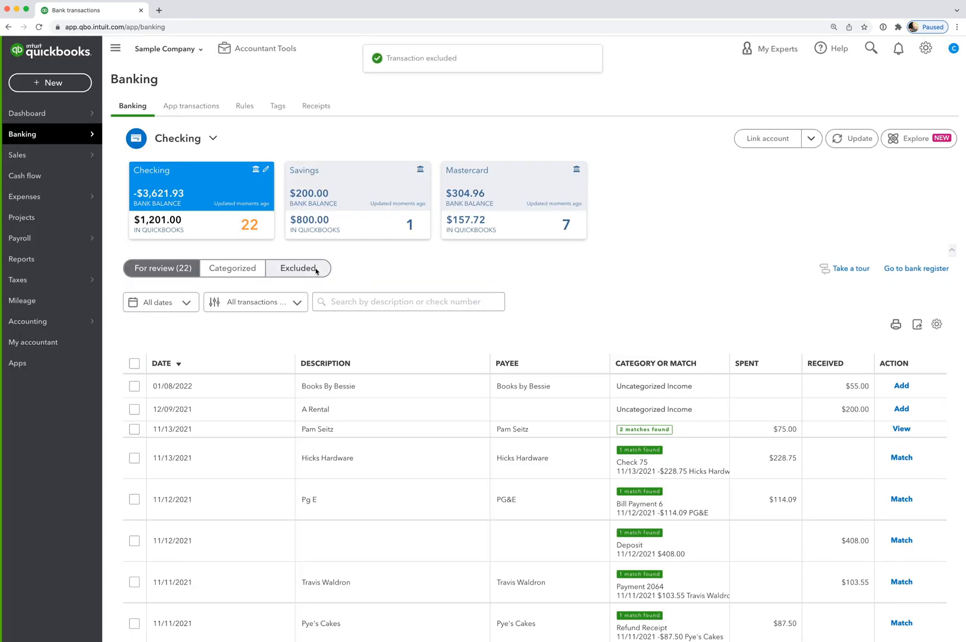
{"action": "left_click", "coordinate": [298, 269]}
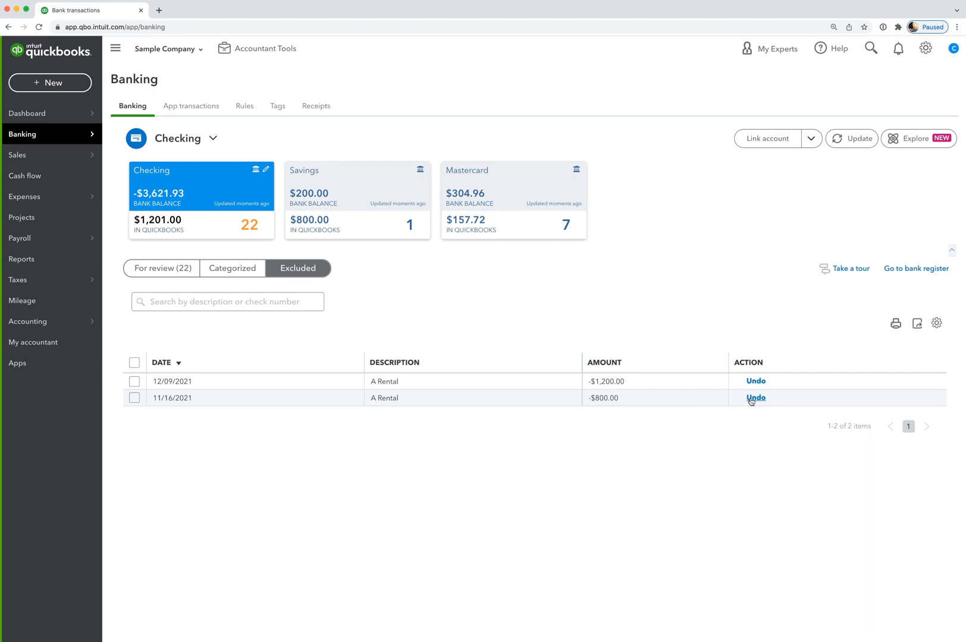
Step: Filter the Checking transactions for review to a custom date range from 11/12/2021 to 11/17/2021
{"action": "left_click", "coordinate": [166, 273]}
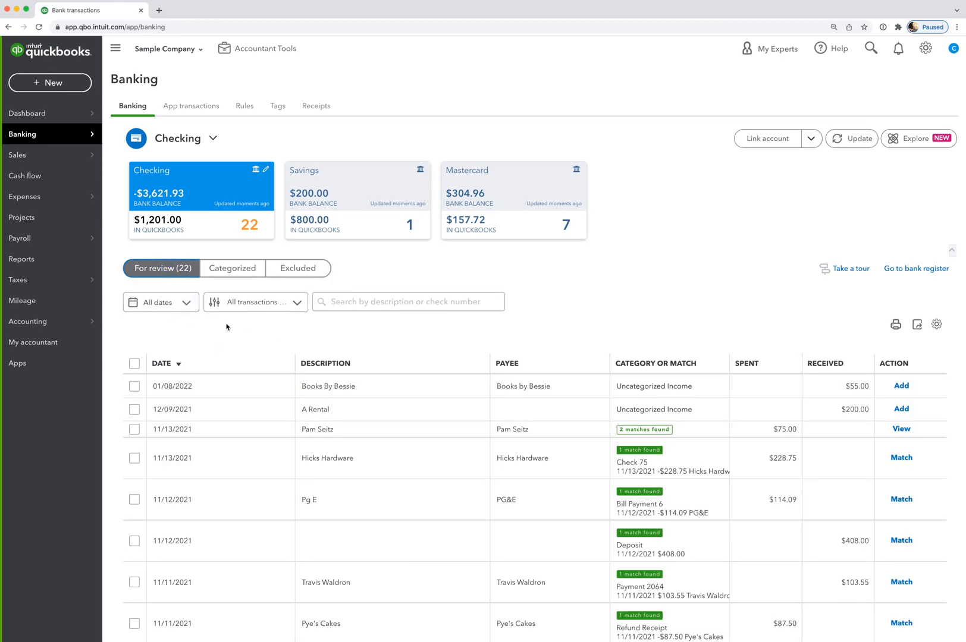
{"action": "left_click", "coordinate": [188, 304]}
{"action": "left_click", "coordinate": [321, 345]}
{"action": "left_click", "coordinate": [344, 348]}
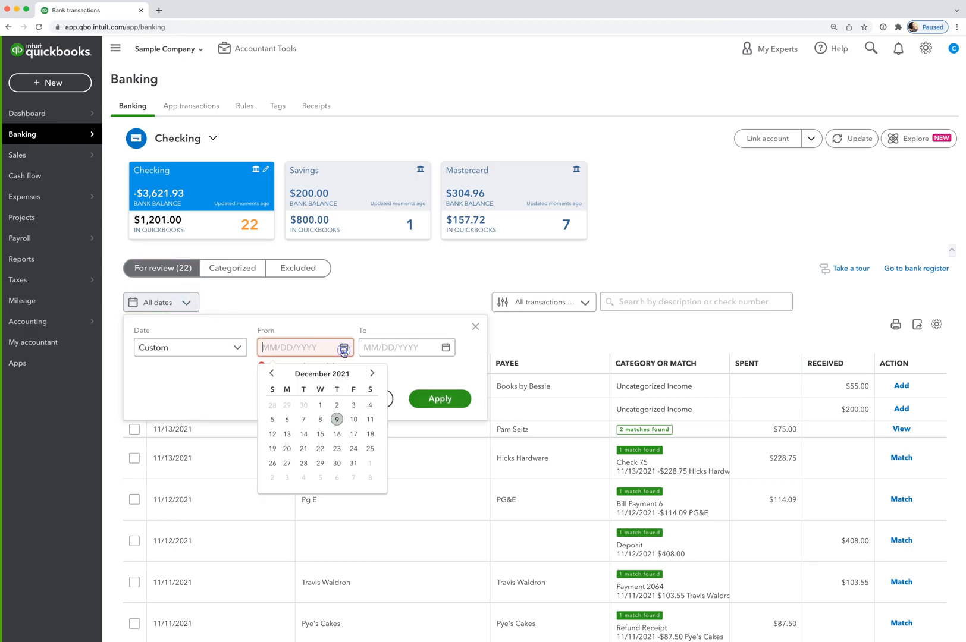
{"action": "left_click", "coordinate": [271, 374]}
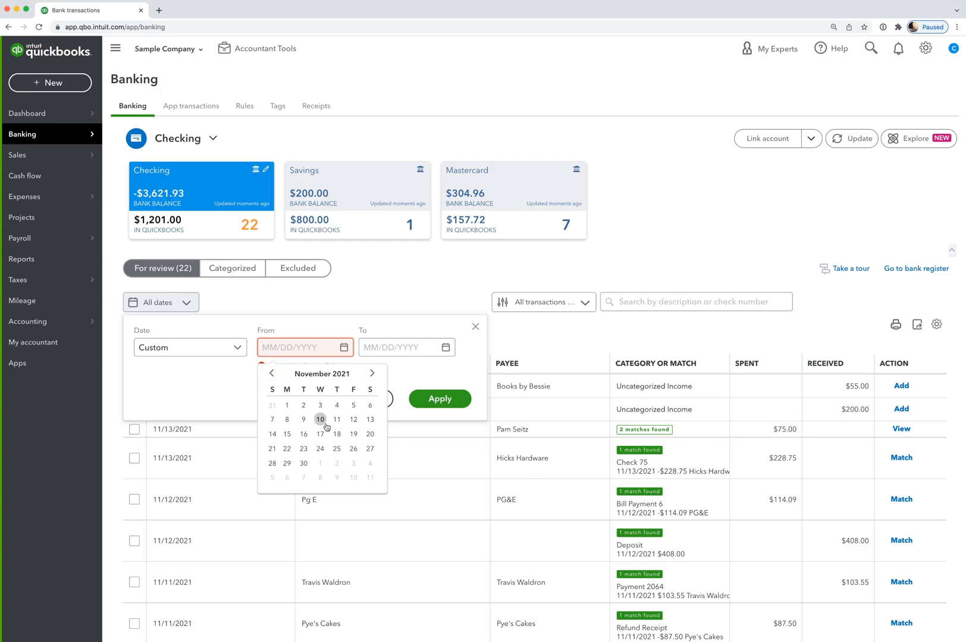
{"action": "left_click", "coordinate": [354, 420]}
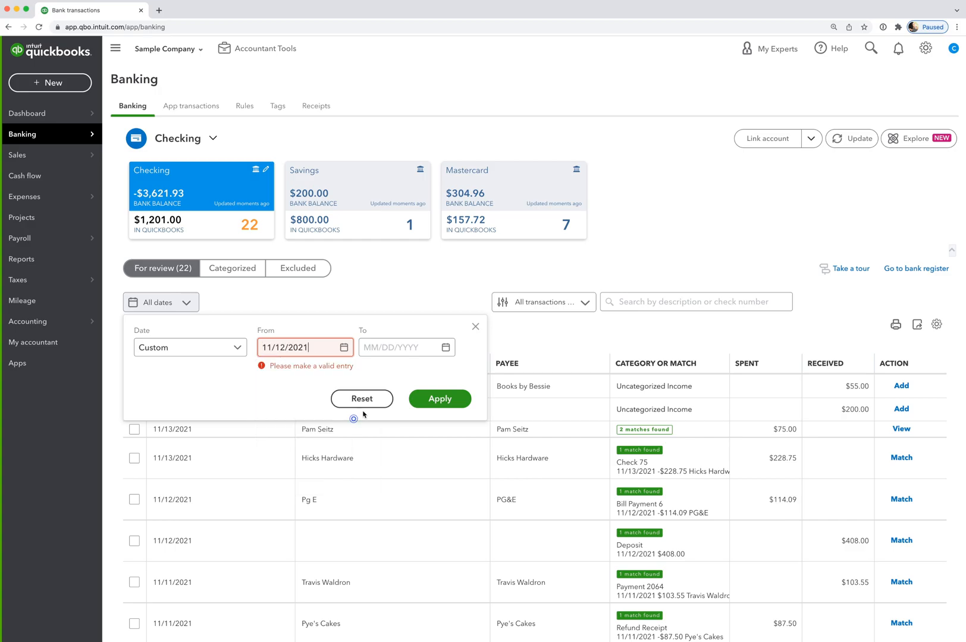
{"action": "left_click", "coordinate": [446, 347]}
{"action": "left_click", "coordinate": [373, 373]}
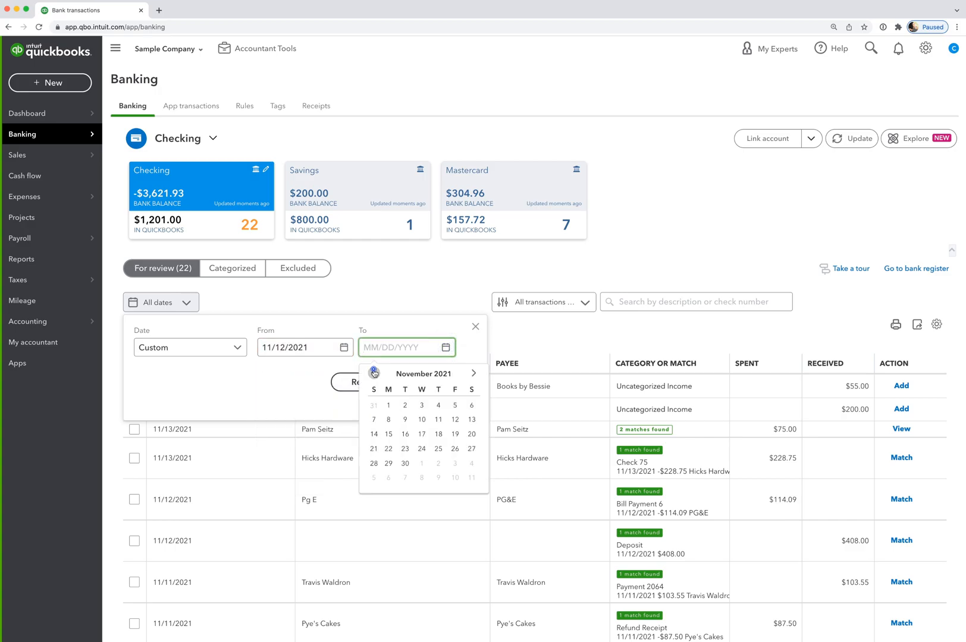
{"action": "left_click", "coordinate": [422, 436]}
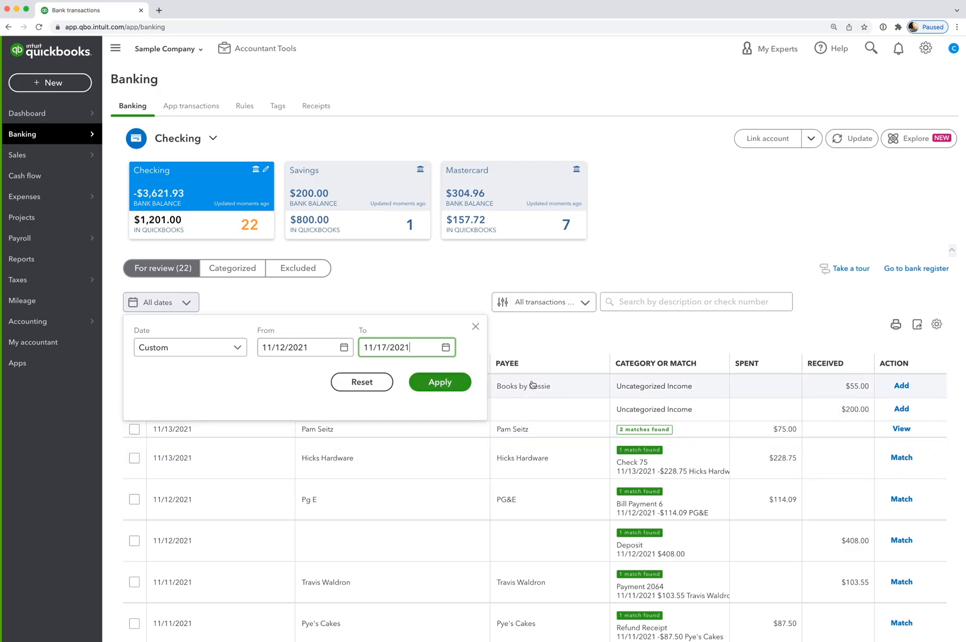
{"action": "left_click", "coordinate": [438, 383]}
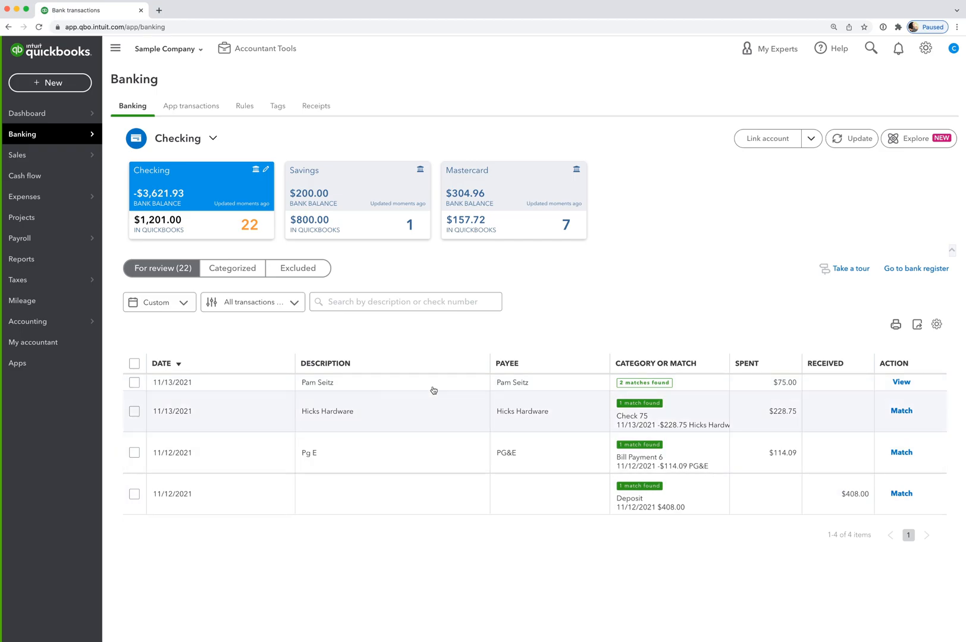
Step: Reset the date filter to all dates and close the filter options
{"action": "left_click", "coordinate": [183, 302]}
{"action": "left_click", "coordinate": [369, 382]}
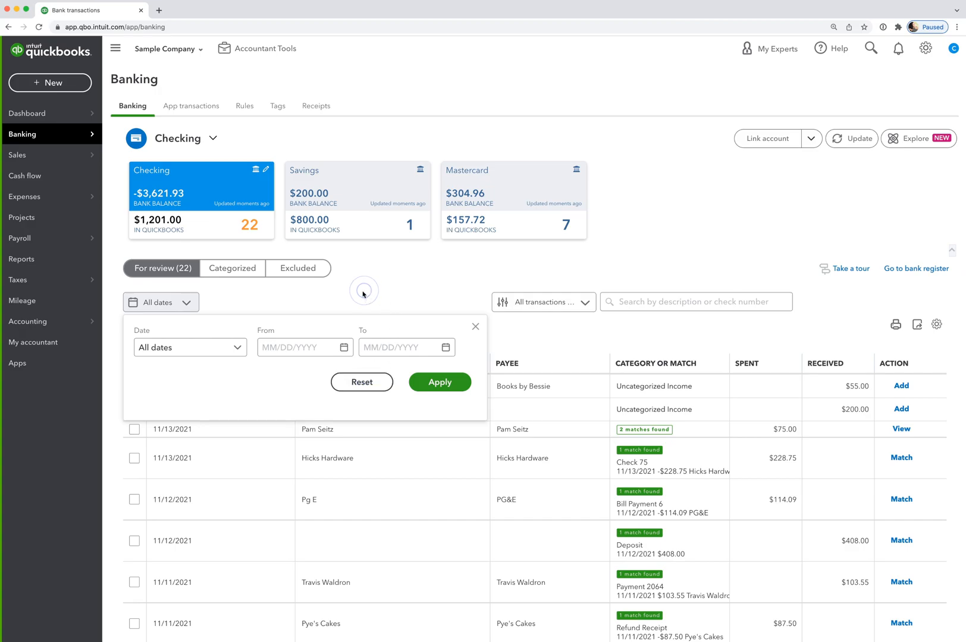
{"action": "left_click", "coordinate": [475, 326]}
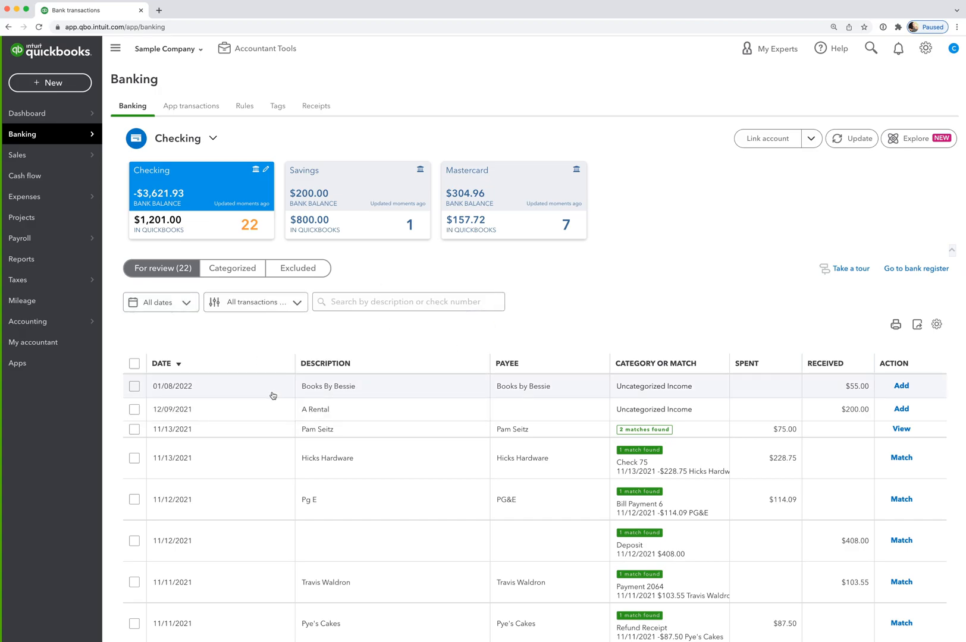
Step: Filter the transactions for review to Matched, look through the list, and clear the filter
{"action": "left_click", "coordinate": [296, 303]}
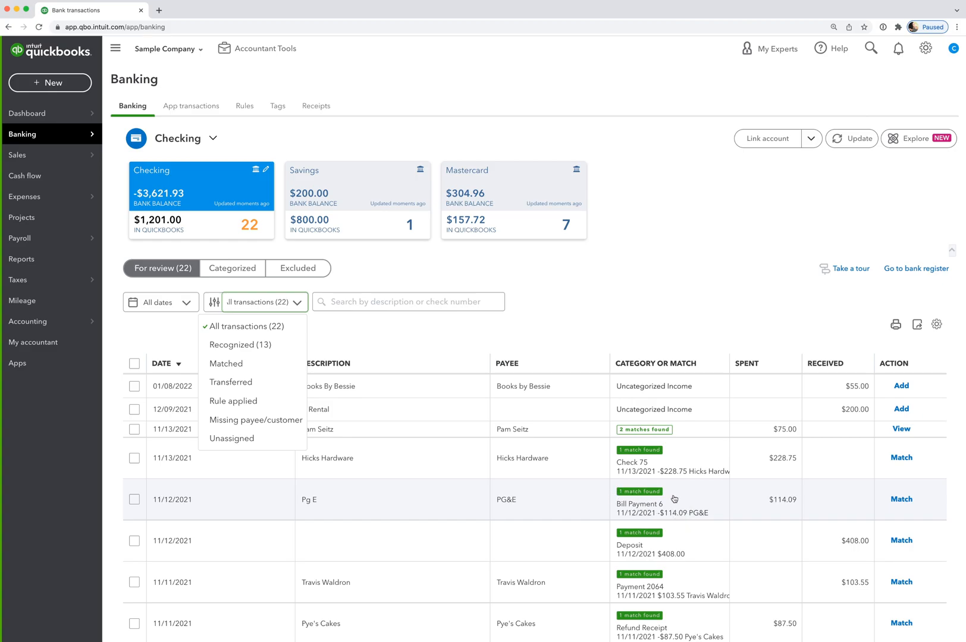
{"action": "left_click", "coordinate": [280, 364]}
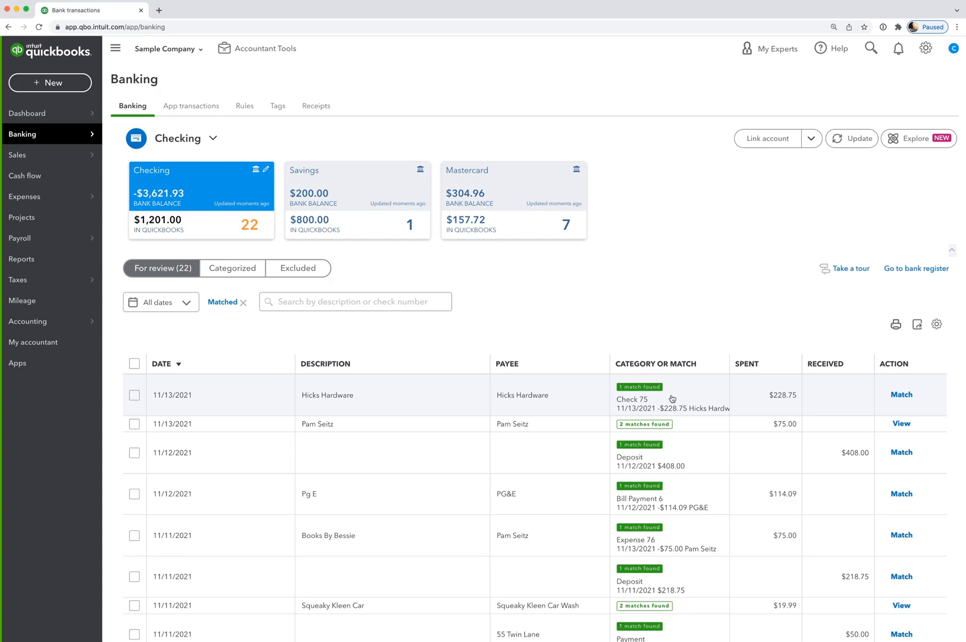
{"action": "scroll", "coordinate": [664, 498], "scroll_direction": "down", "scroll_amount": 1}
{"action": "scroll", "coordinate": [664, 497], "scroll_direction": "down", "scroll_amount": 5}
{"action": "scroll", "coordinate": [662, 498], "scroll_direction": "up", "scroll_amount": 6}
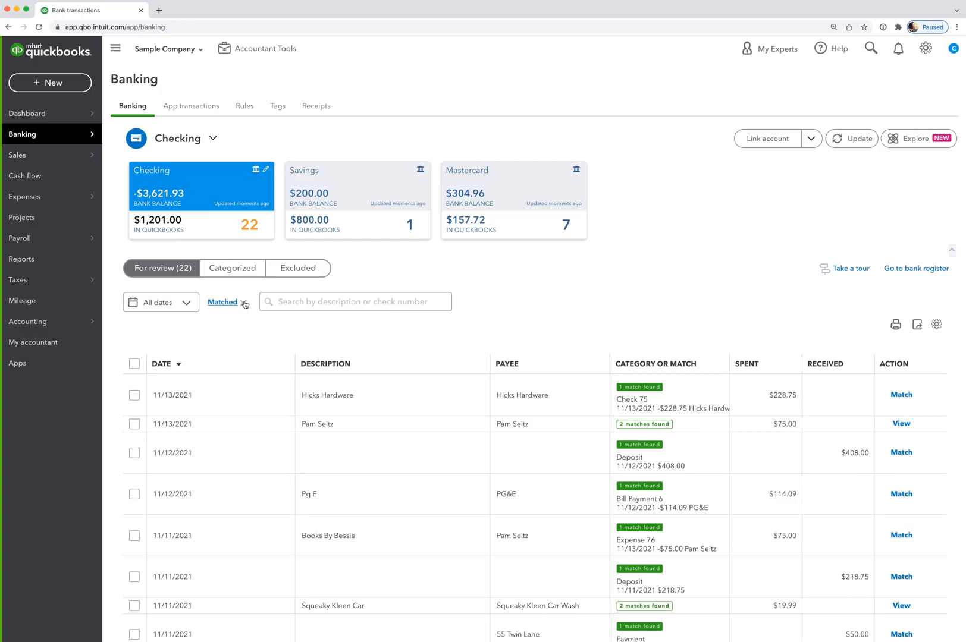
{"action": "left_click", "coordinate": [243, 302]}
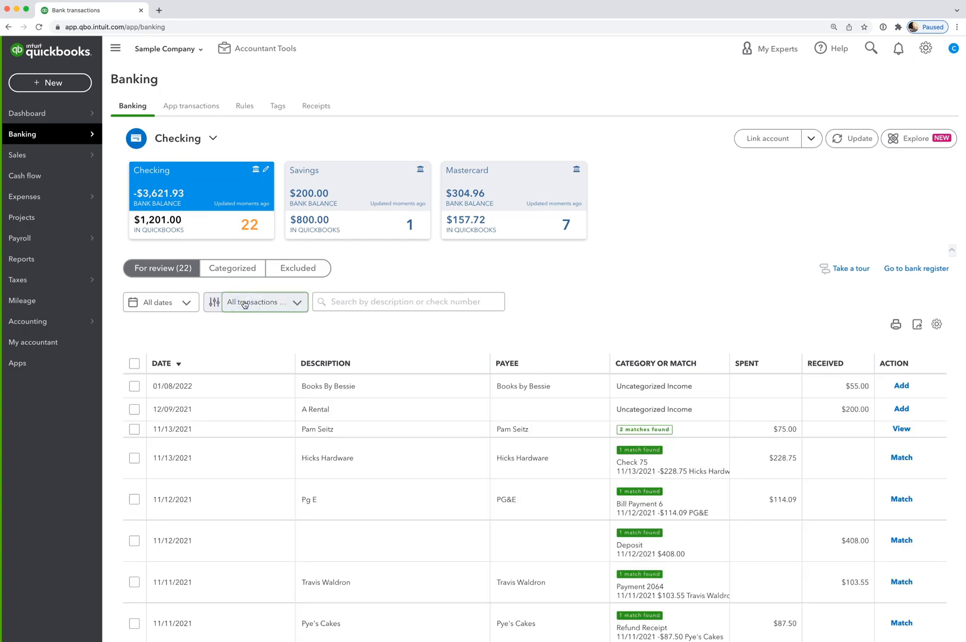
Step: Search the transactions for review for "Pg E" and clear the search
{"action": "left_click", "coordinate": [345, 303]}
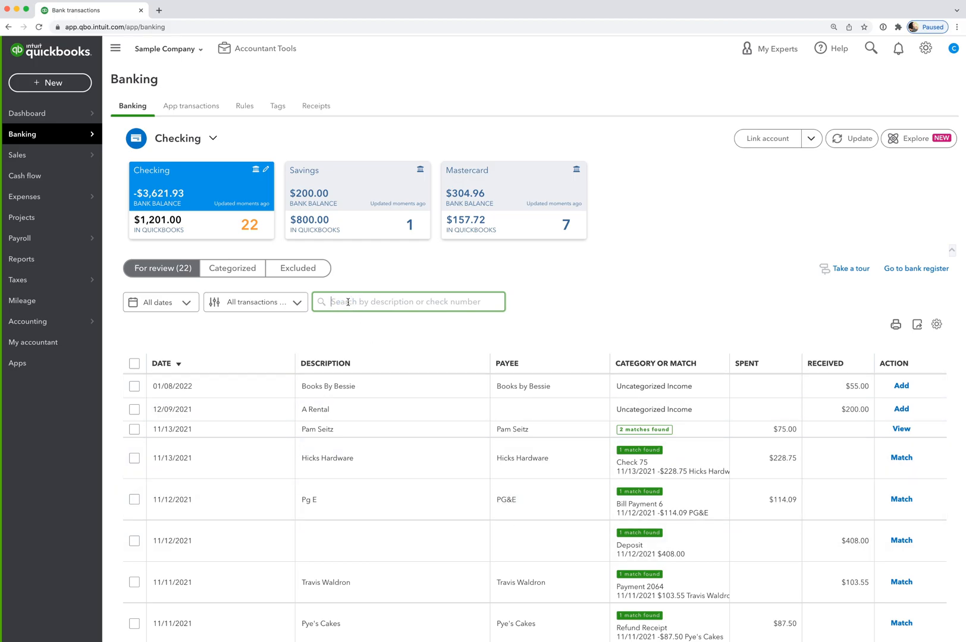
{"action": "type", "text": "Pg E"}
{"action": "key", "text": "Return"}
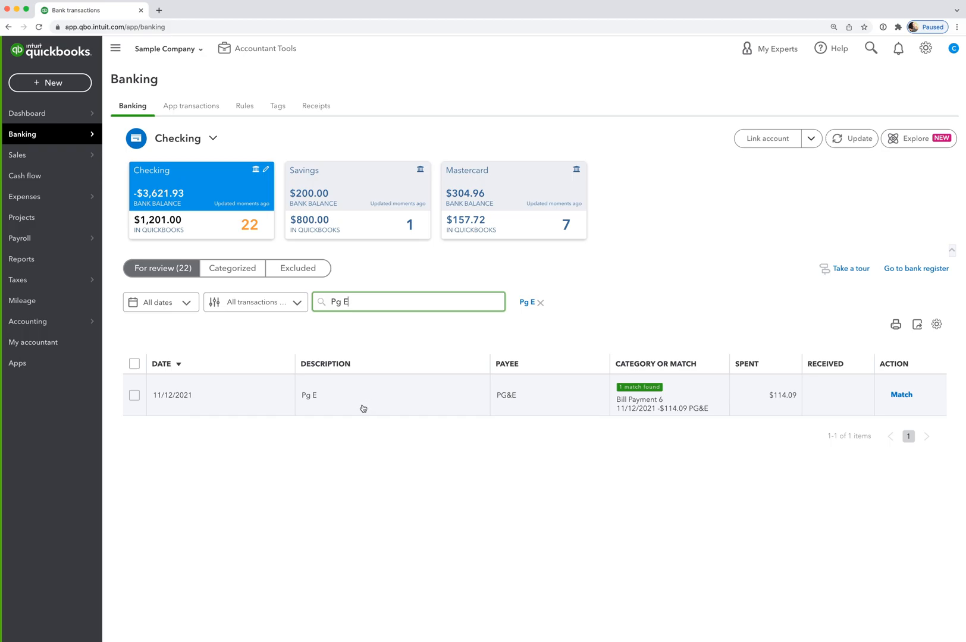
{"action": "left_click", "coordinate": [539, 302]}
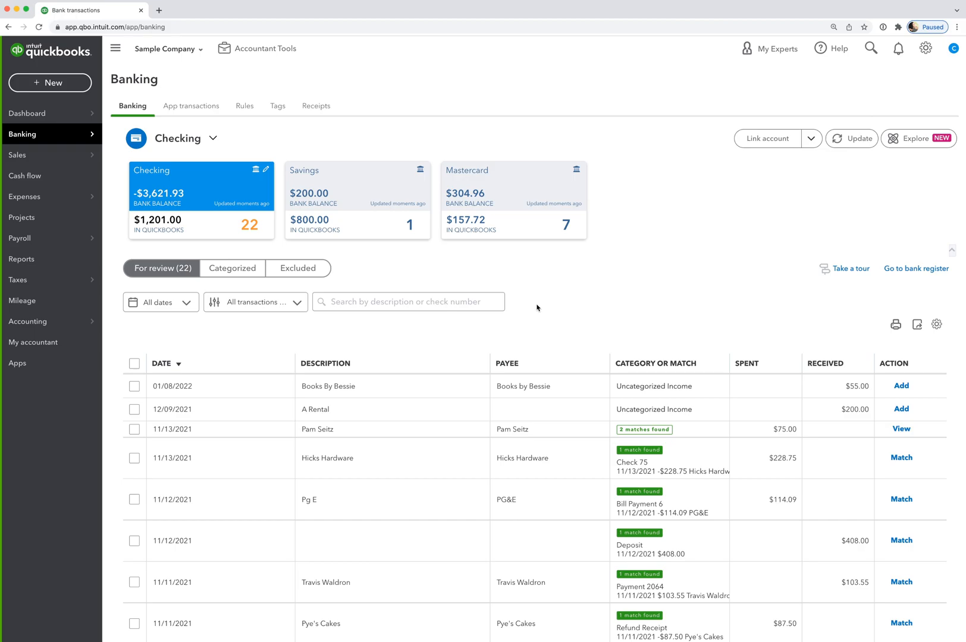
Step: Open the Checking account's bank register, dismiss the Register basics tip, and return to the bank transactions page
{"action": "left_click", "coordinate": [926, 270]}
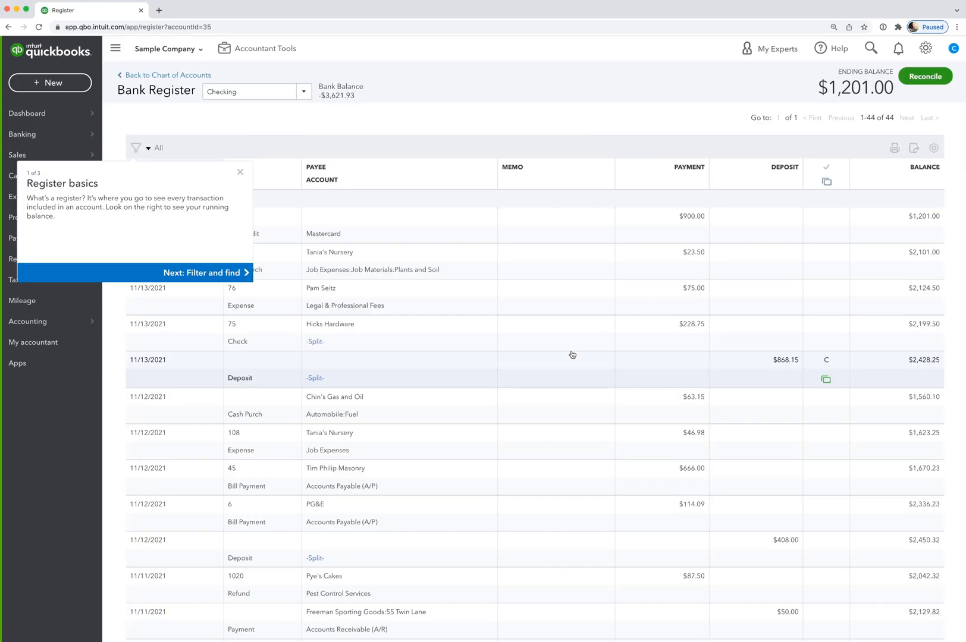
{"action": "left_click", "coordinate": [240, 172]}
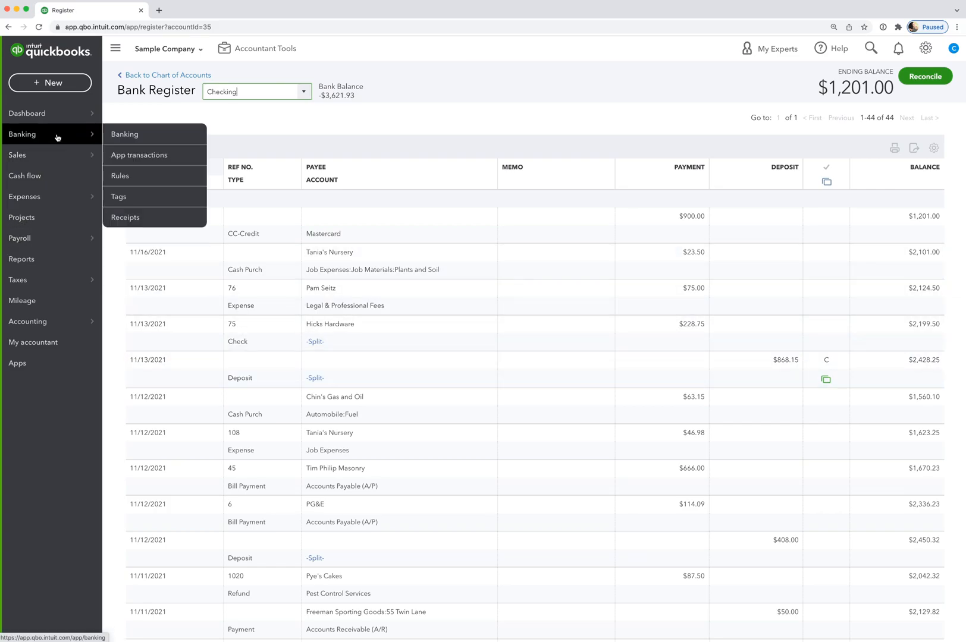
{"action": "left_click", "coordinate": [140, 135]}
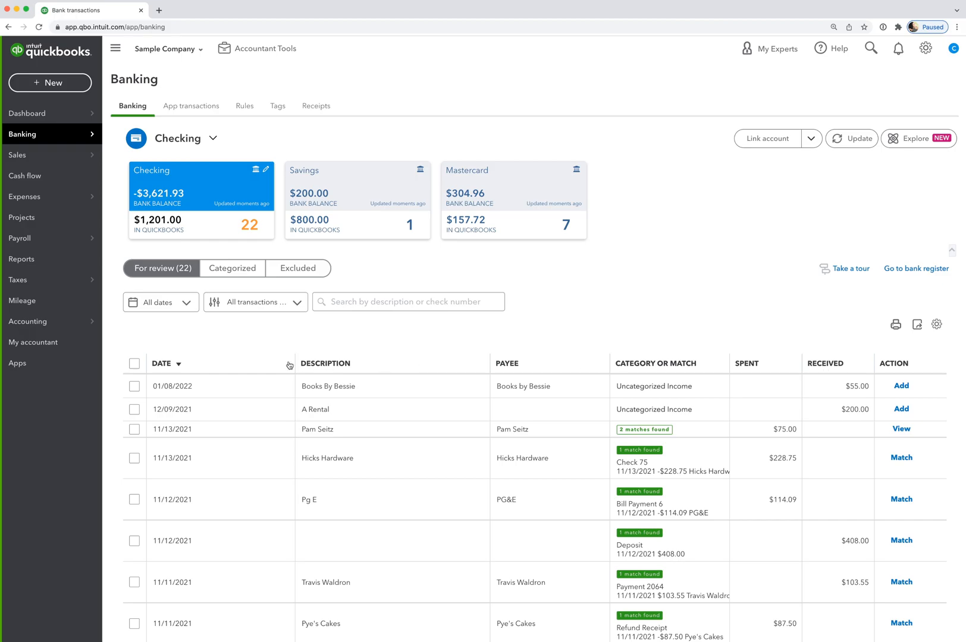
Step: Sort the transactions for review by date, oldest first and newest first, and finally by description in ascending order
{"action": "scroll", "coordinate": [268, 367], "scroll_direction": "down", "scroll_amount": 2}
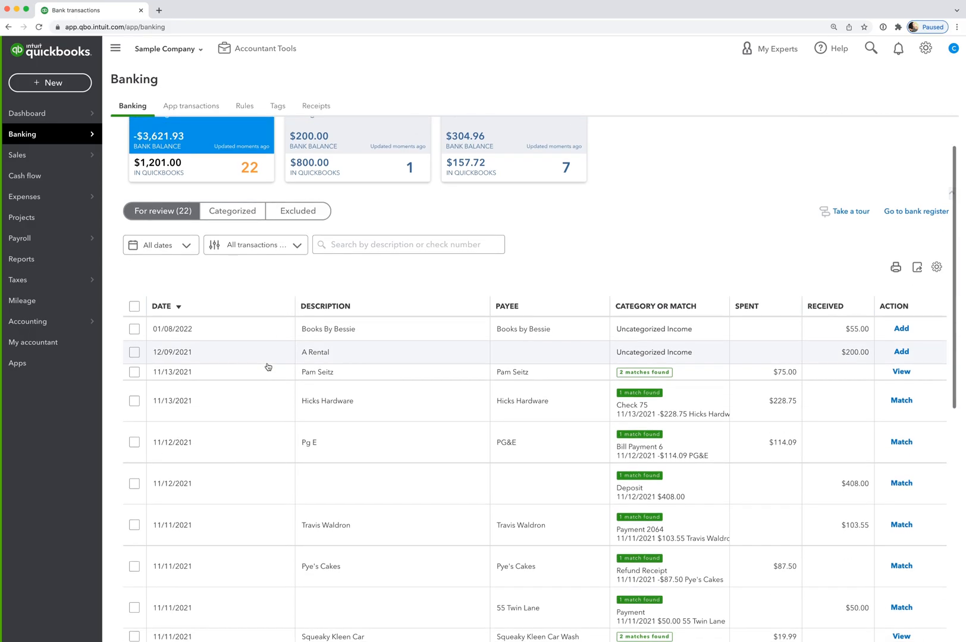
{"action": "left_click", "coordinate": [239, 307]}
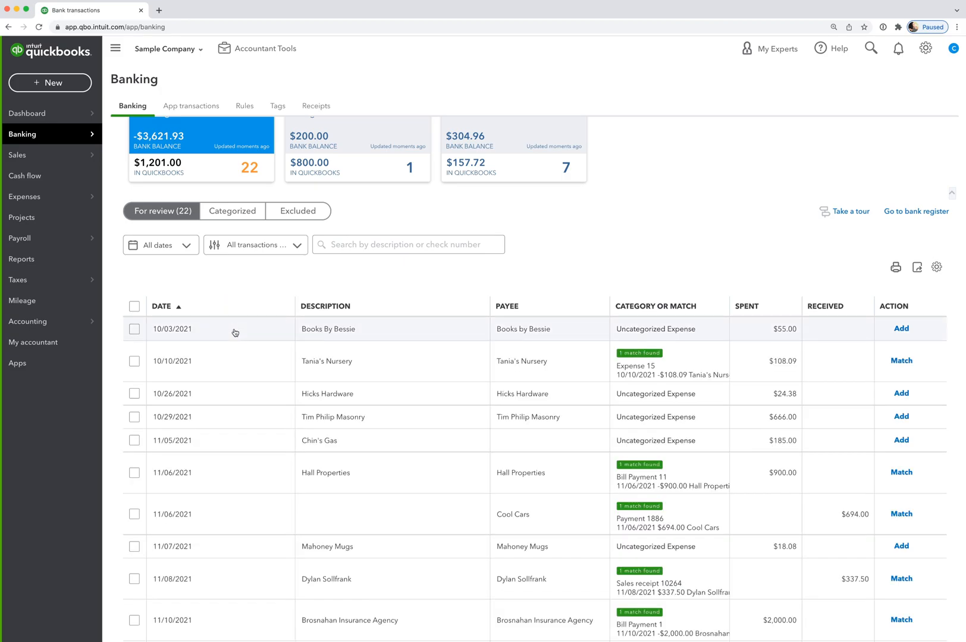
{"action": "scroll", "coordinate": [259, 548], "scroll_direction": "down", "scroll_amount": 15}
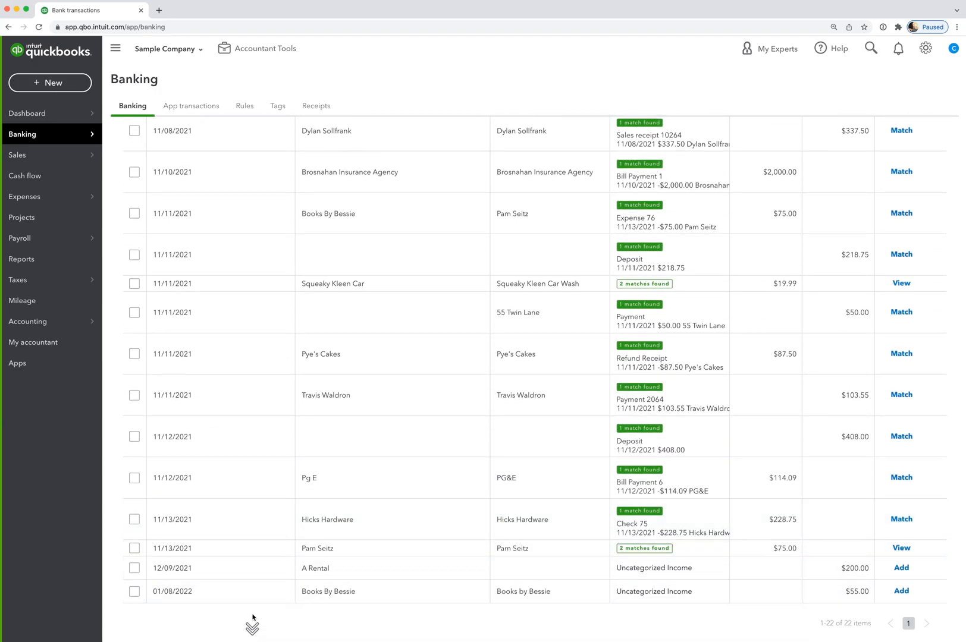
{"action": "scroll", "coordinate": [237, 254], "scroll_direction": "up", "scroll_amount": 15}
{"action": "left_click", "coordinate": [223, 238]}
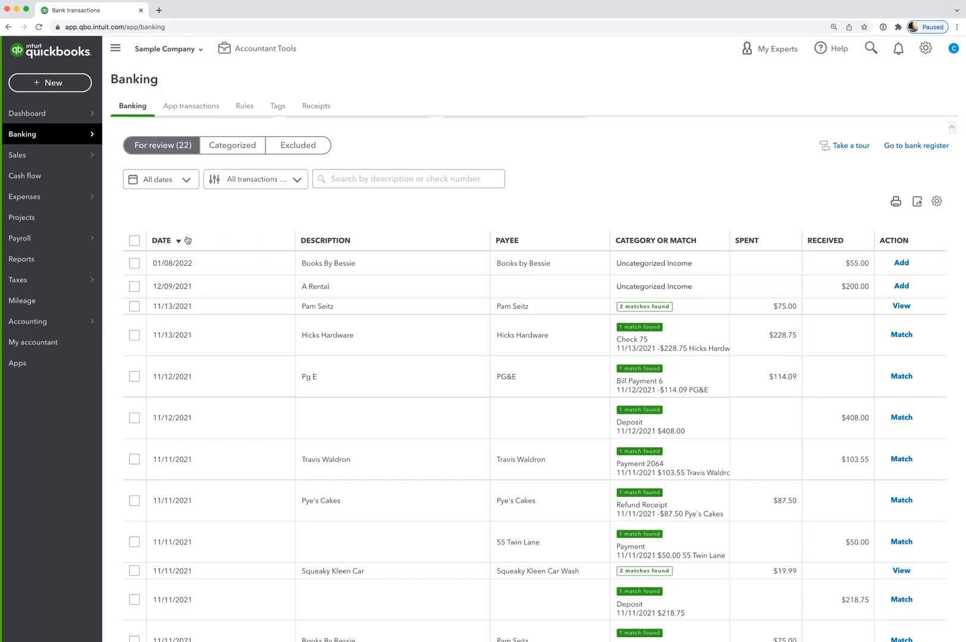
{"action": "left_click", "coordinate": [386, 241]}
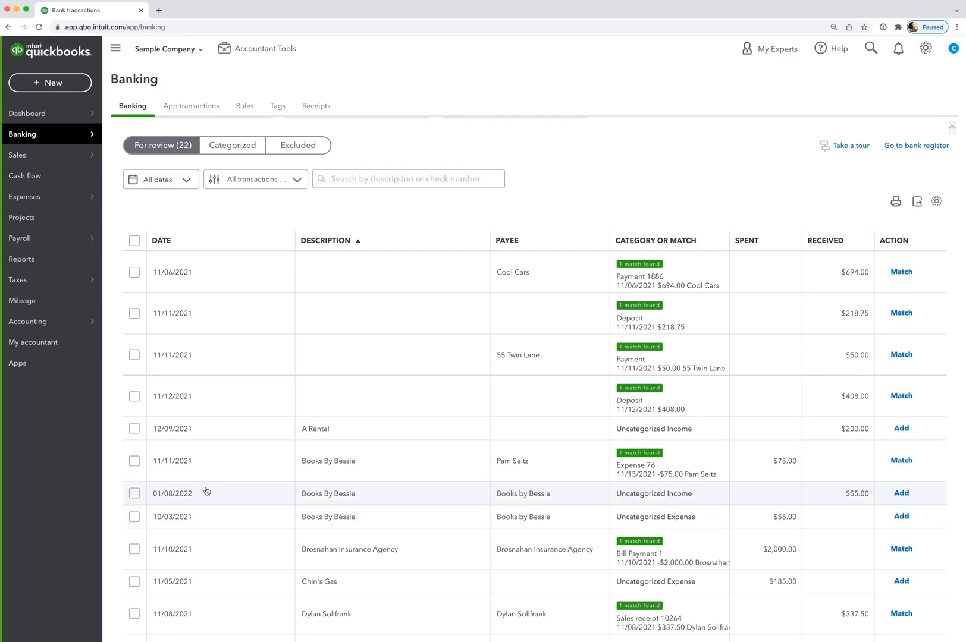
Step: Select the three Books By Bessie transactions to bring up the batch actions, and clear the selection
{"action": "left_click", "coordinate": [134, 460]}
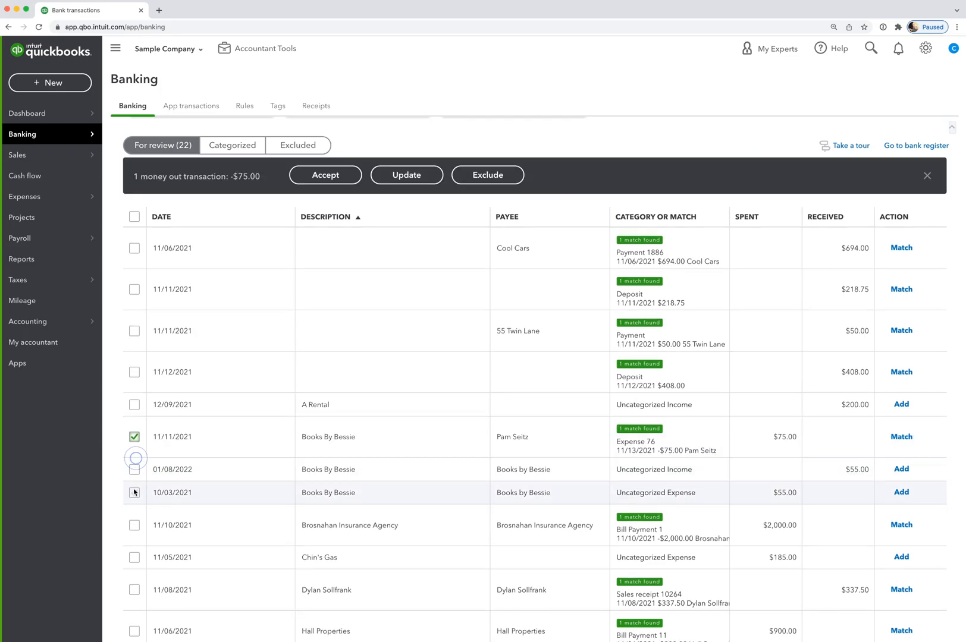
{"action": "left_click", "coordinate": [136, 470]}
{"action": "left_click", "coordinate": [135, 493]}
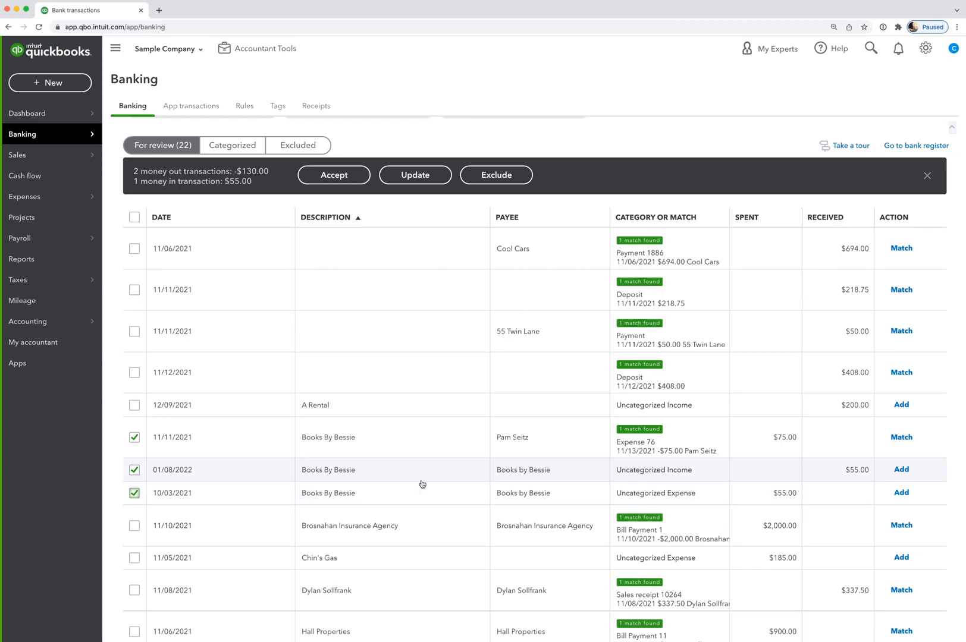
{"action": "scroll", "coordinate": [421, 484], "scroll_direction": "up", "scroll_amount": 3}
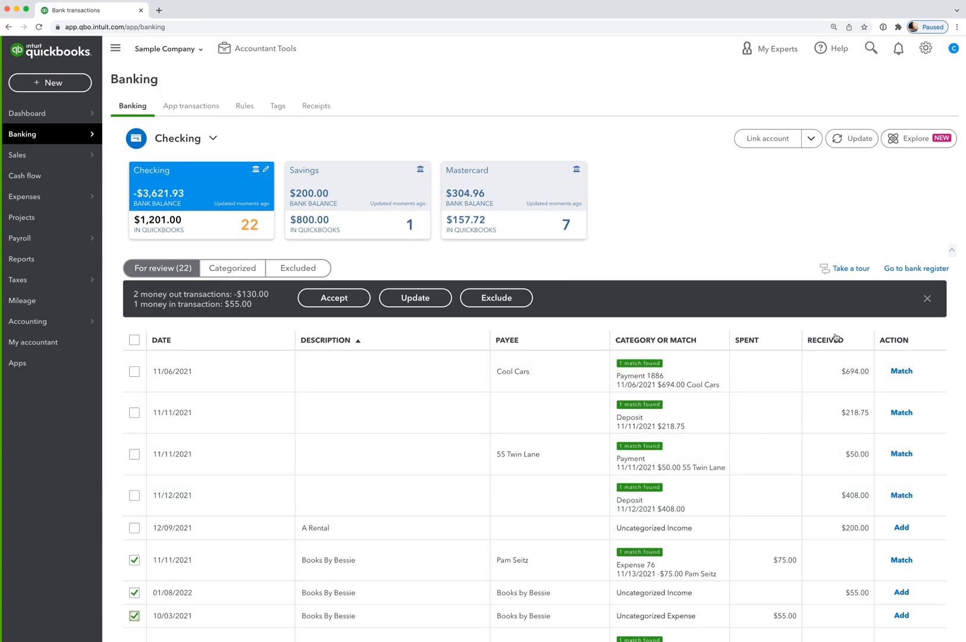
{"action": "left_click", "coordinate": [928, 300]}
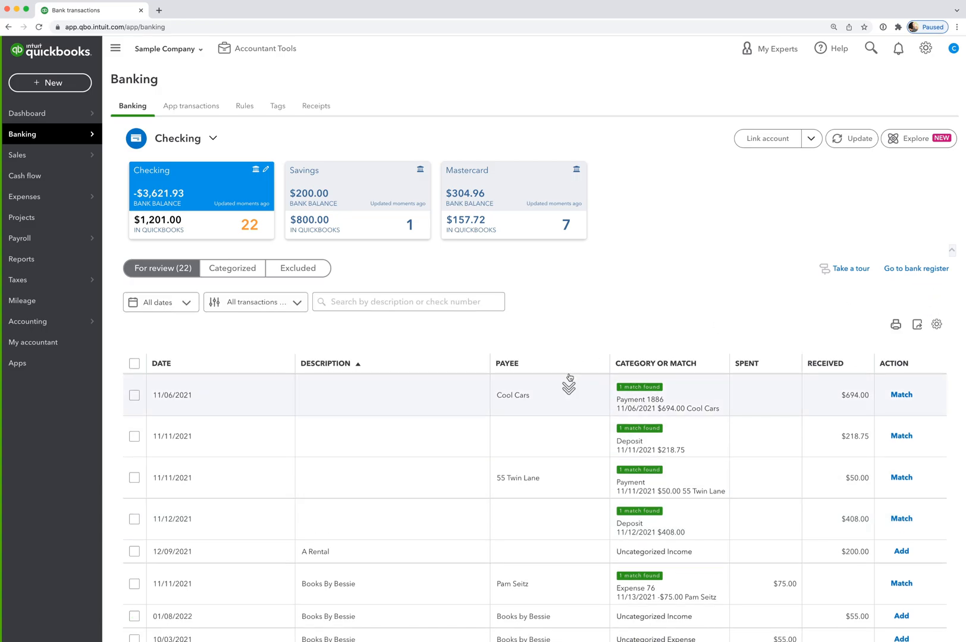
Step: Expand the 11/12/2021 deposit of $408.00, switch it to Categorize to view the available categories, and close it without saving
{"action": "scroll", "coordinate": [567, 378], "scroll_direction": "down", "scroll_amount": 2}
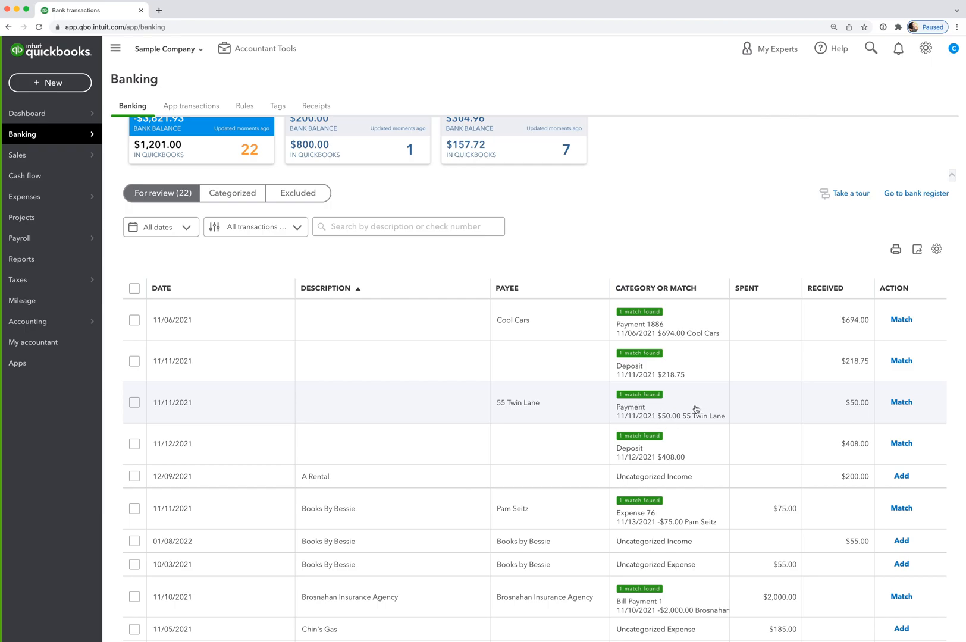
{"action": "scroll", "coordinate": [696, 409], "scroll_direction": "up", "scroll_amount": 1}
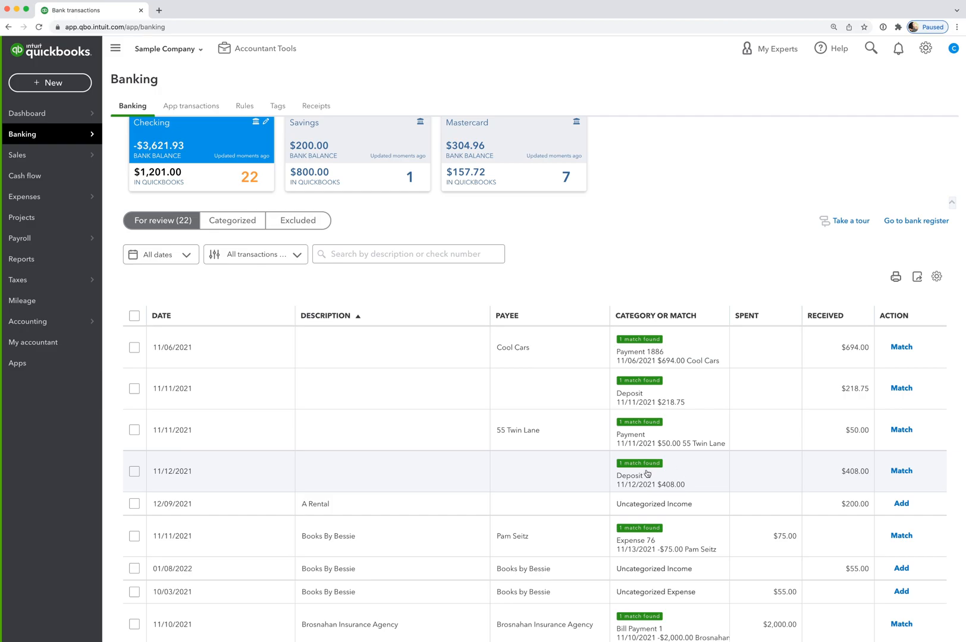
{"action": "left_click", "coordinate": [694, 468]}
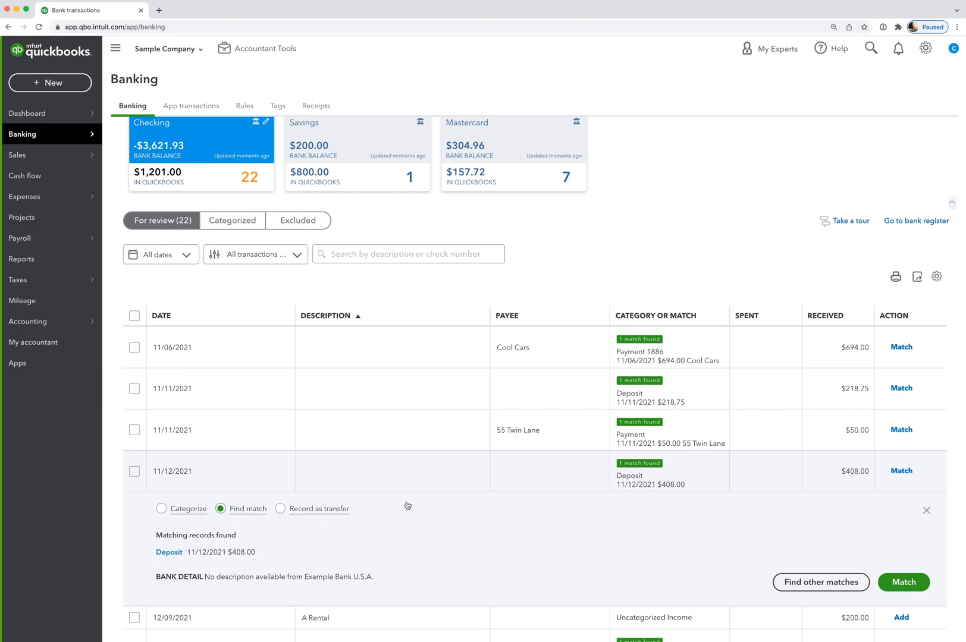
{"action": "left_click", "coordinate": [161, 508]}
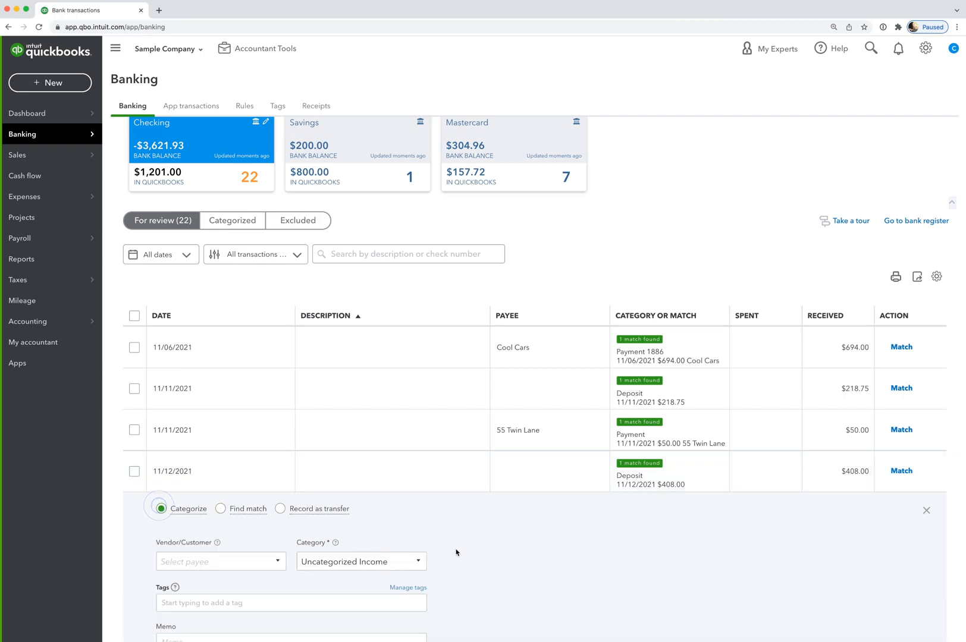
{"action": "scroll", "coordinate": [459, 552], "scroll_direction": "down", "scroll_amount": 1}
{"action": "scroll", "coordinate": [459, 553], "scroll_direction": "down", "scroll_amount": 1}
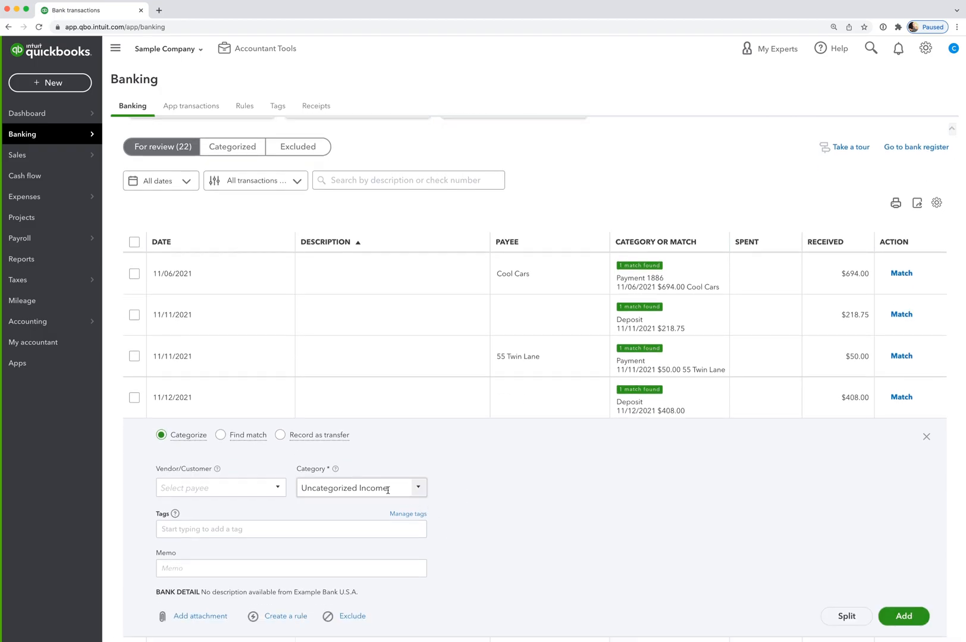
{"action": "left_click", "coordinate": [418, 489]}
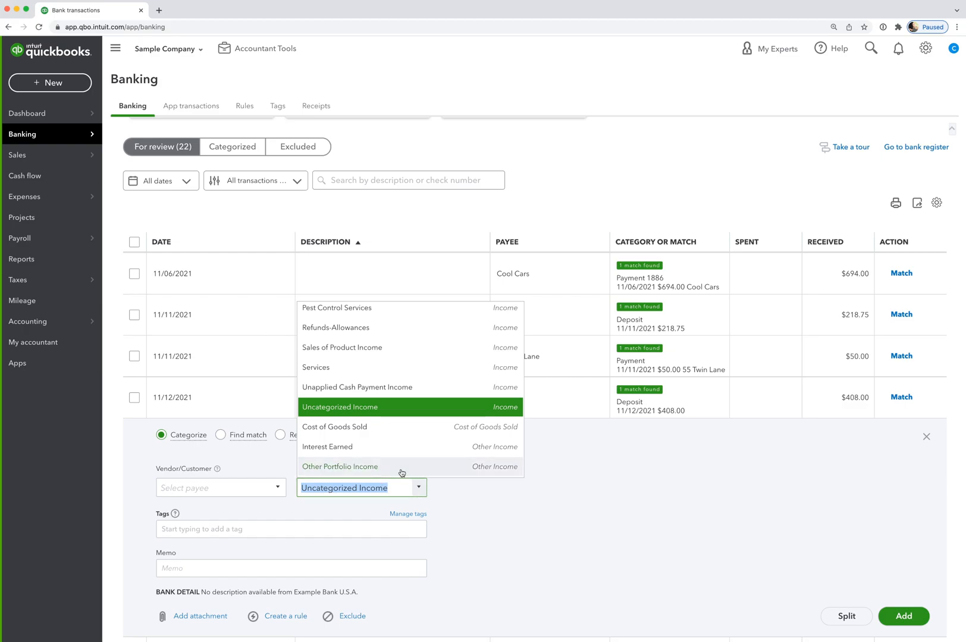
{"action": "left_click", "coordinate": [591, 518]}
{"action": "left_click", "coordinate": [926, 436]}
{"action": "scroll", "coordinate": [742, 505], "scroll_direction": "up", "scroll_amount": 2}
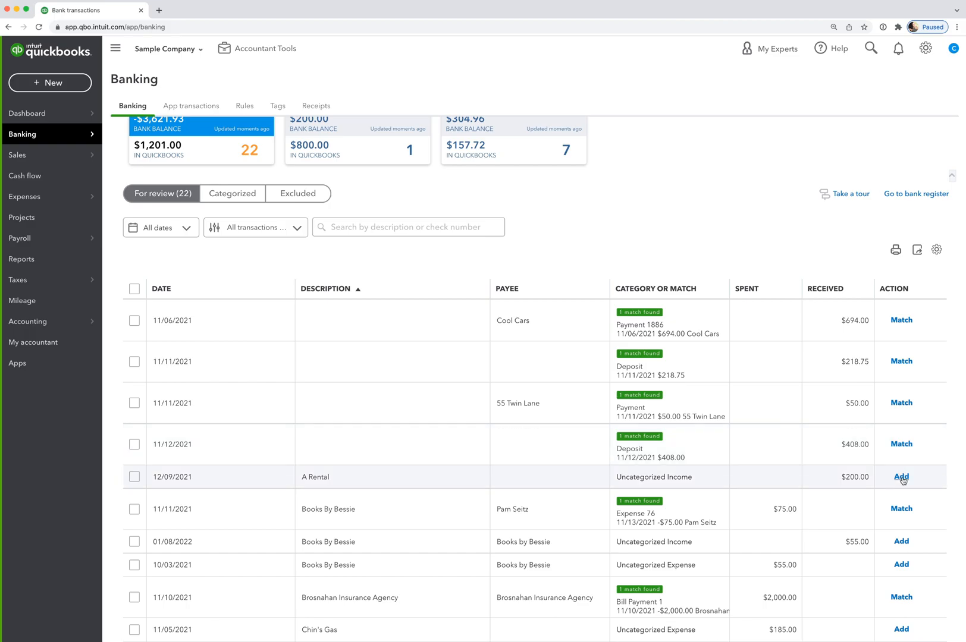
{"action": "scroll", "coordinate": [902, 483], "scroll_direction": "down", "scroll_amount": 3}
{"action": "scroll", "coordinate": [902, 483], "scroll_direction": "down", "scroll_amount": 1}
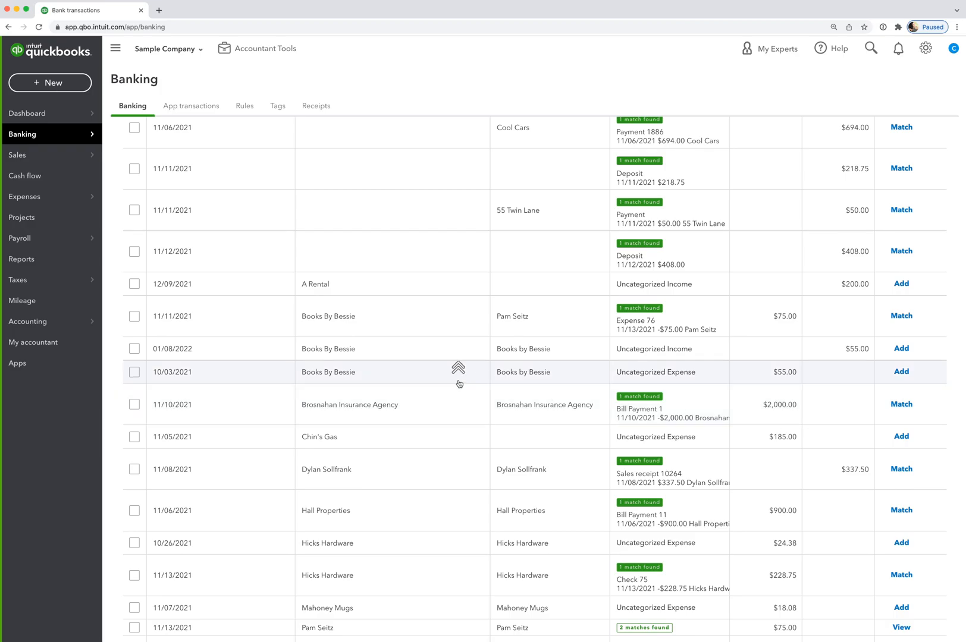
{"action": "scroll", "coordinate": [459, 384], "scroll_direction": "up", "scroll_amount": 5}
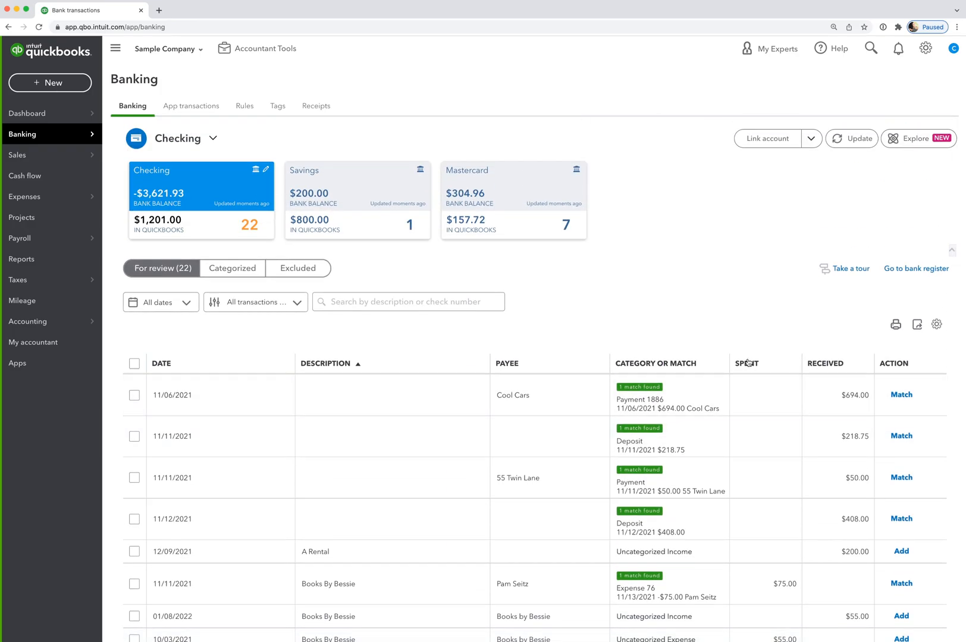